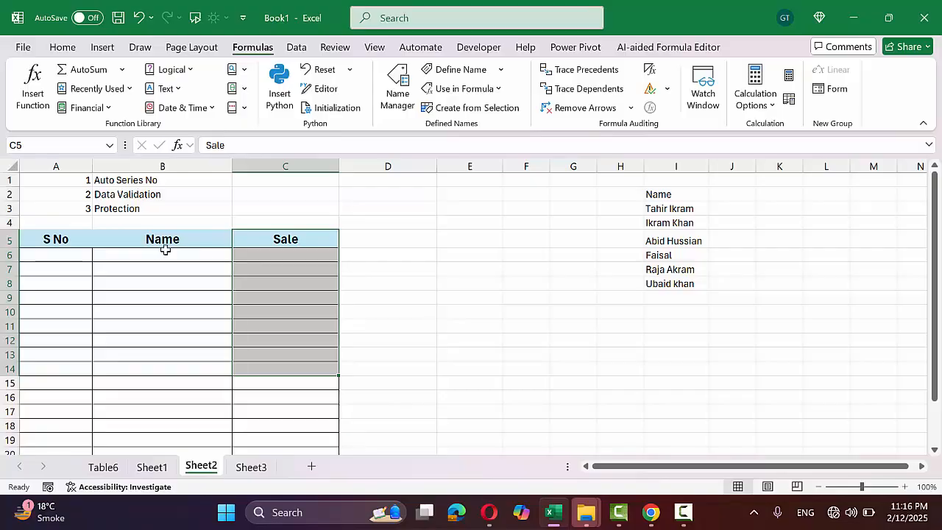
Examine the S No, Name and Sale entry columns on Sheet2 and the source list of names in column I
drag(166, 252, 176, 436)
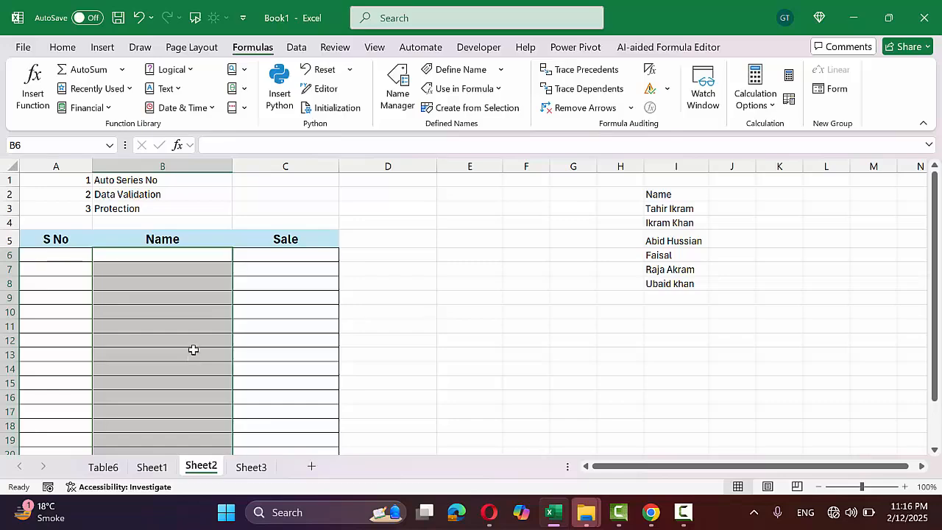
drag(654, 206, 670, 285)
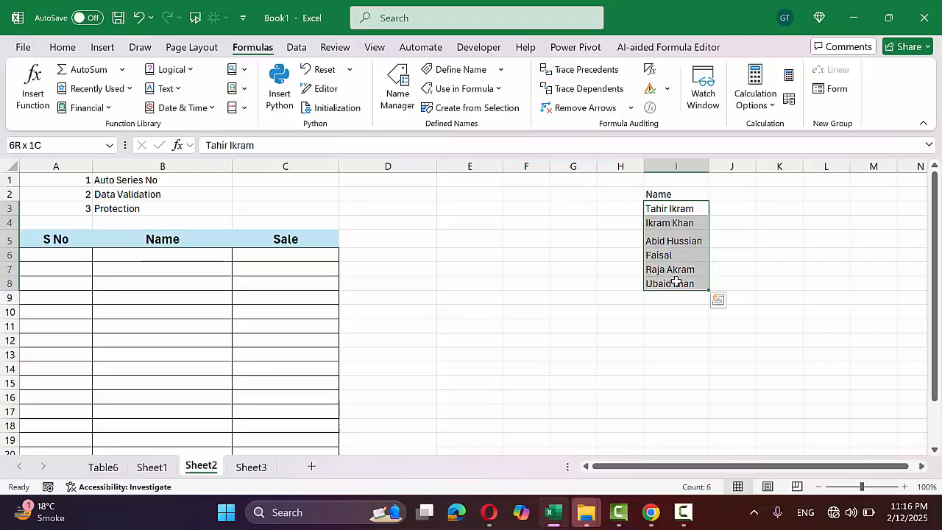
click(208, 256)
drag(198, 325, 193, 390)
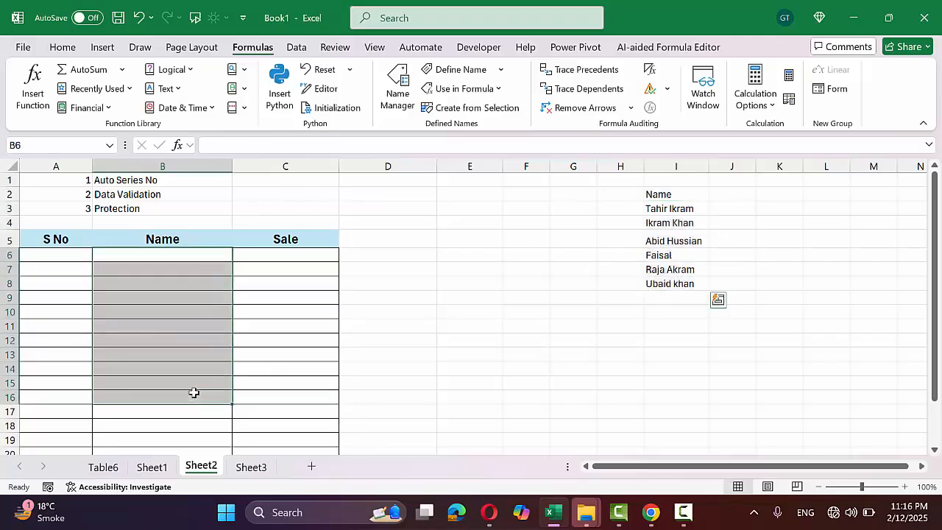
drag(669, 208, 668, 283)
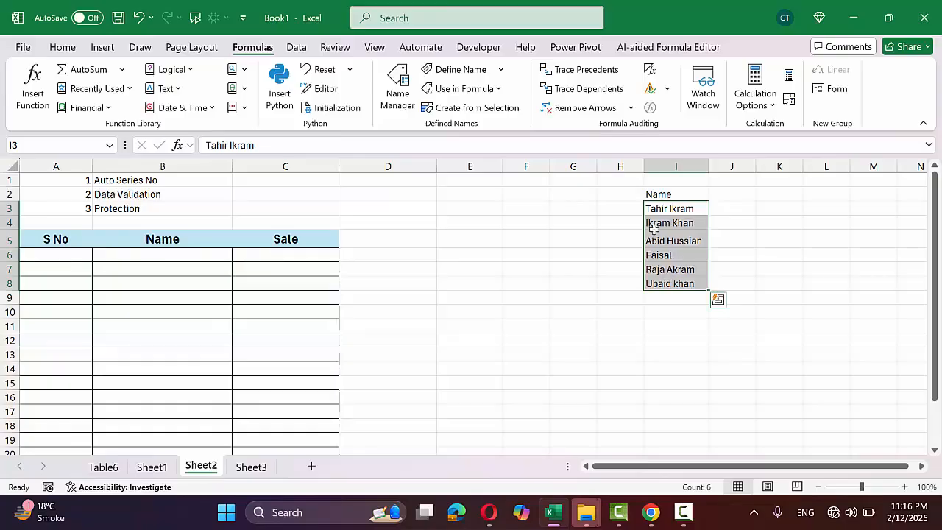
drag(668, 208, 668, 283)
click(263, 467)
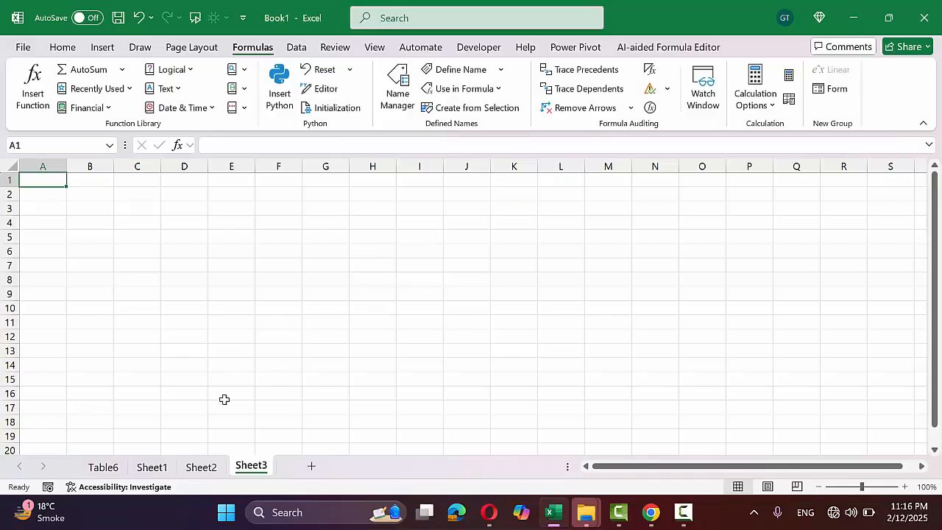
click(202, 468)
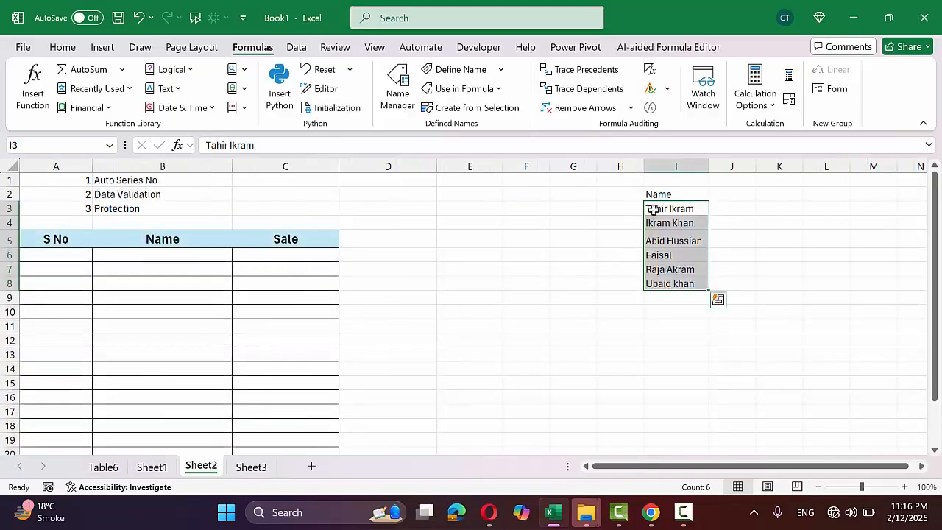
drag(652, 208, 655, 276)
drag(183, 255, 181, 361)
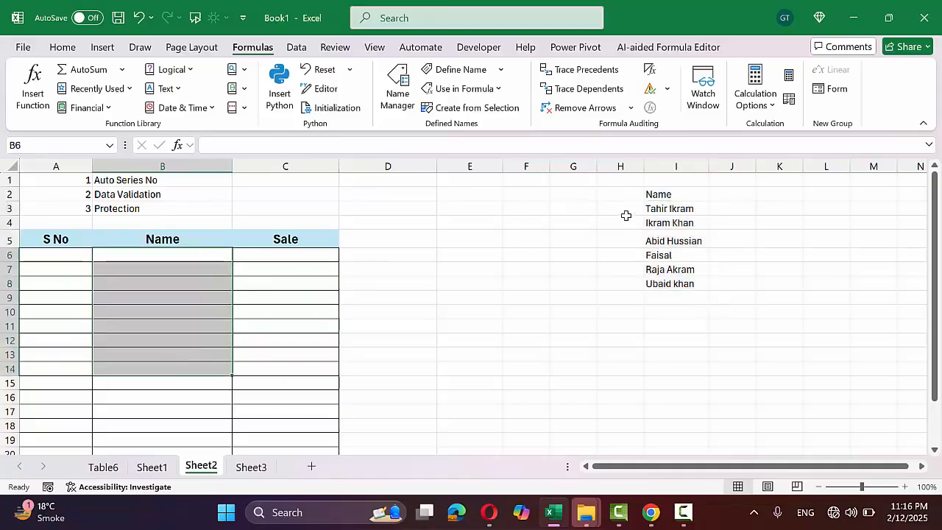
drag(654, 208, 658, 269)
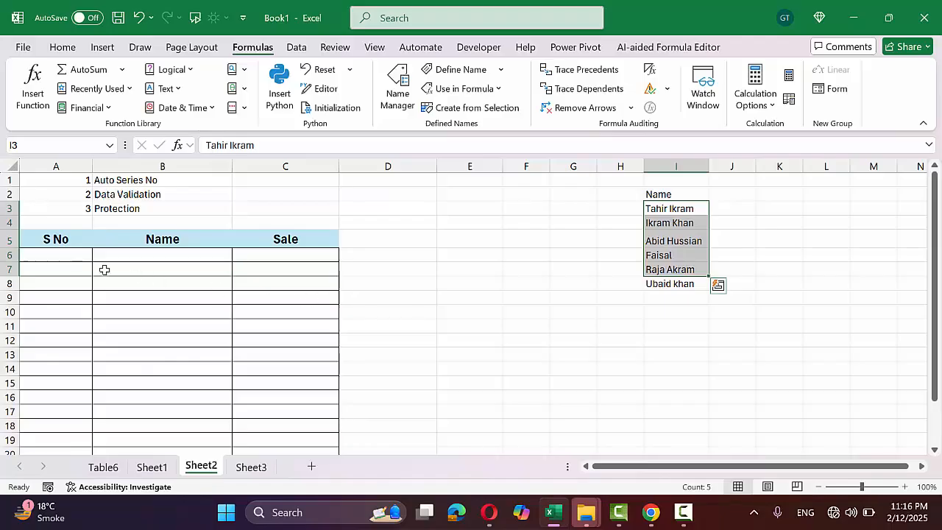
click(130, 311)
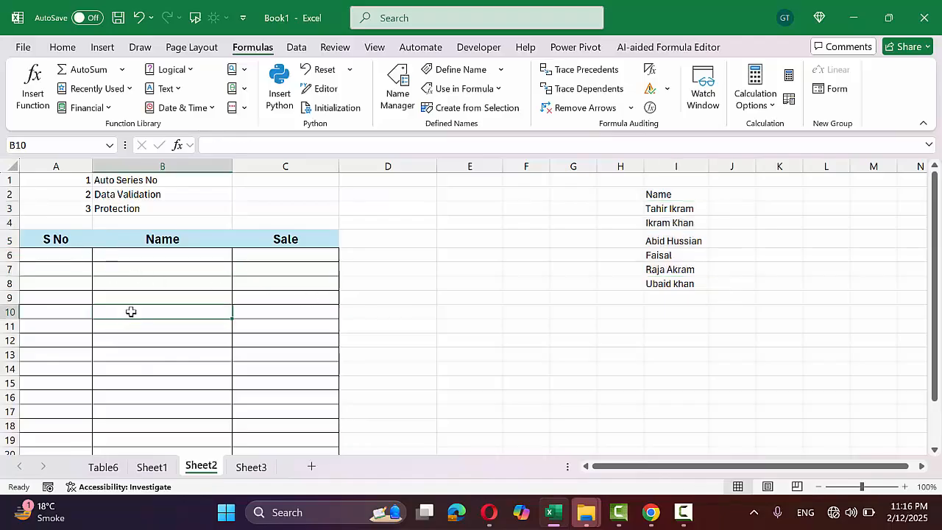
drag(78, 254, 67, 395)
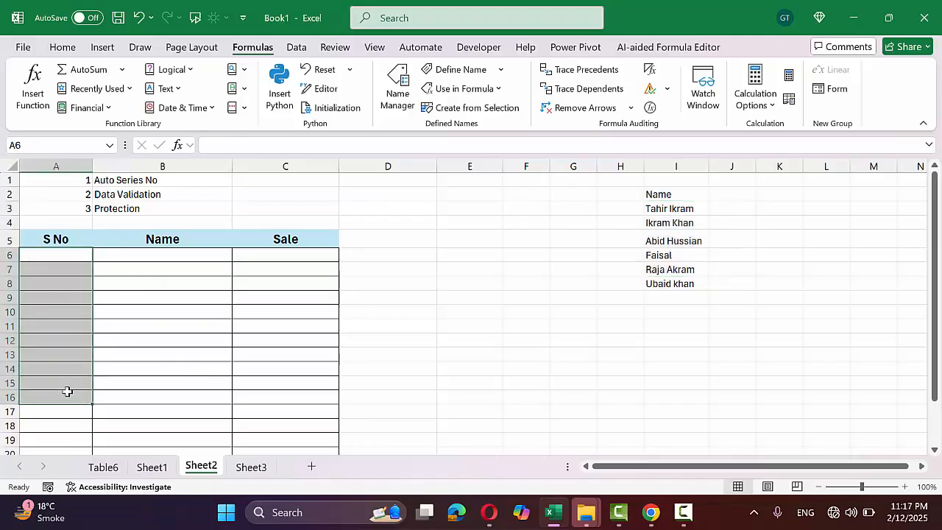
click(137, 272)
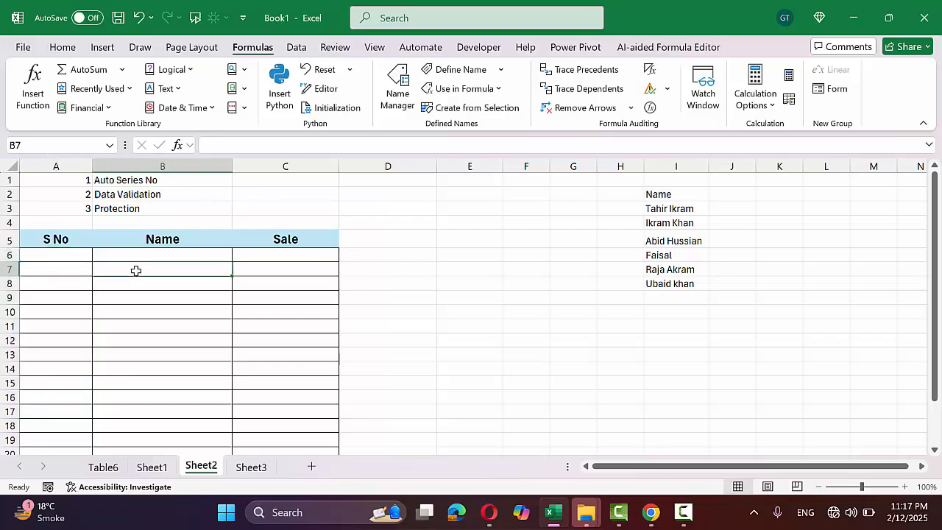
drag(84, 256, 87, 388)
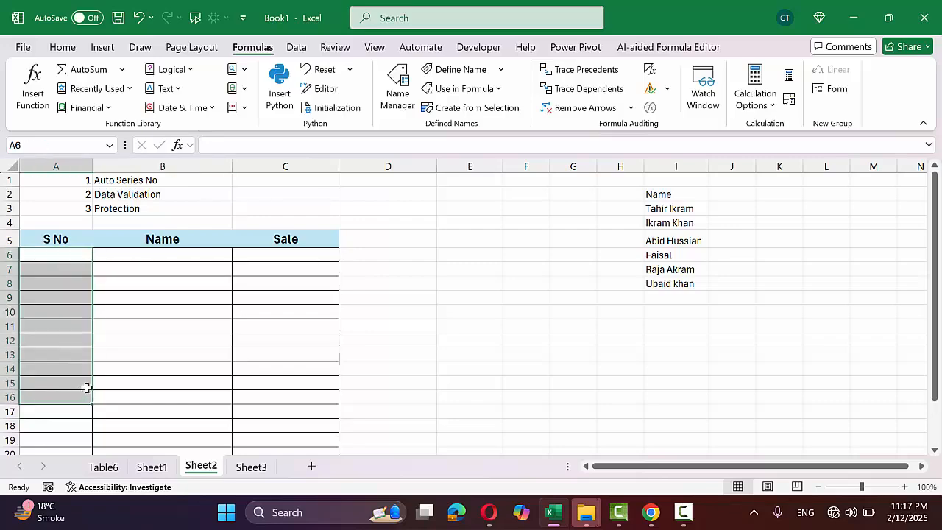
click(290, 255)
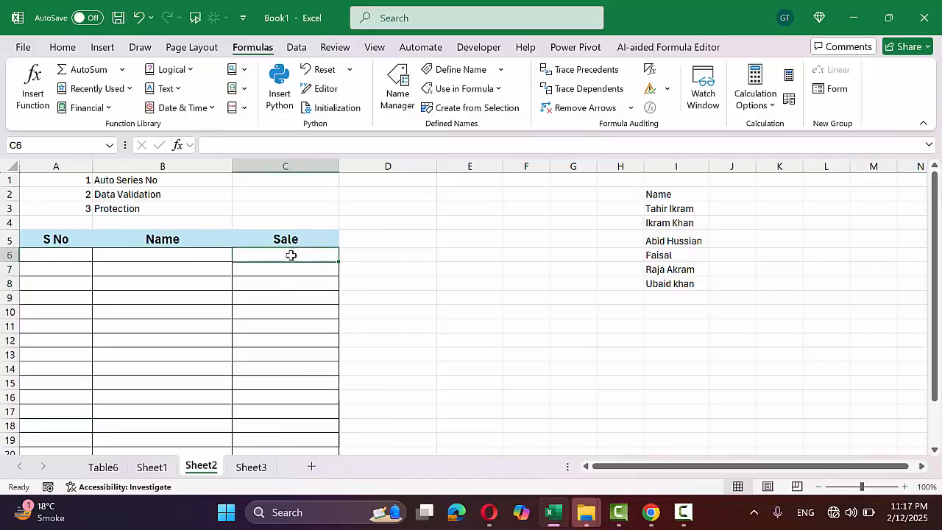
drag(291, 254, 282, 438)
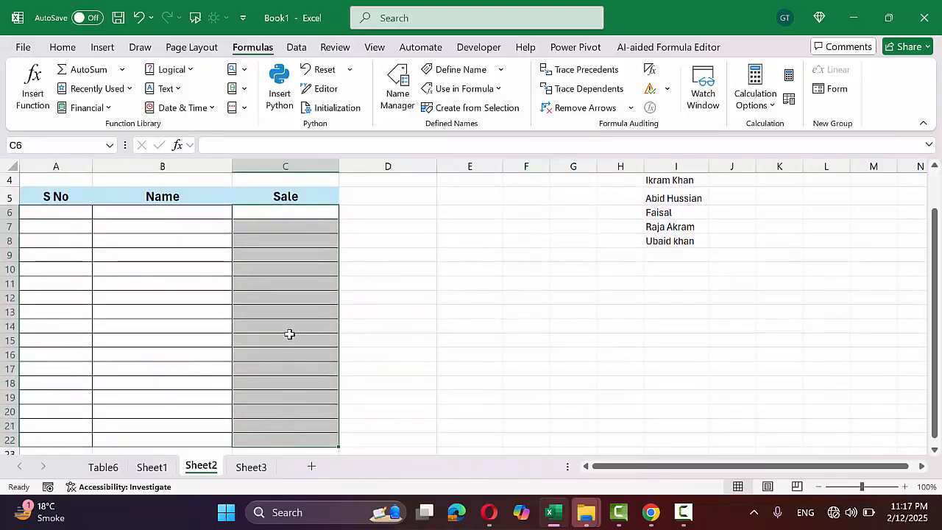
scroll(289, 331, up, 1)
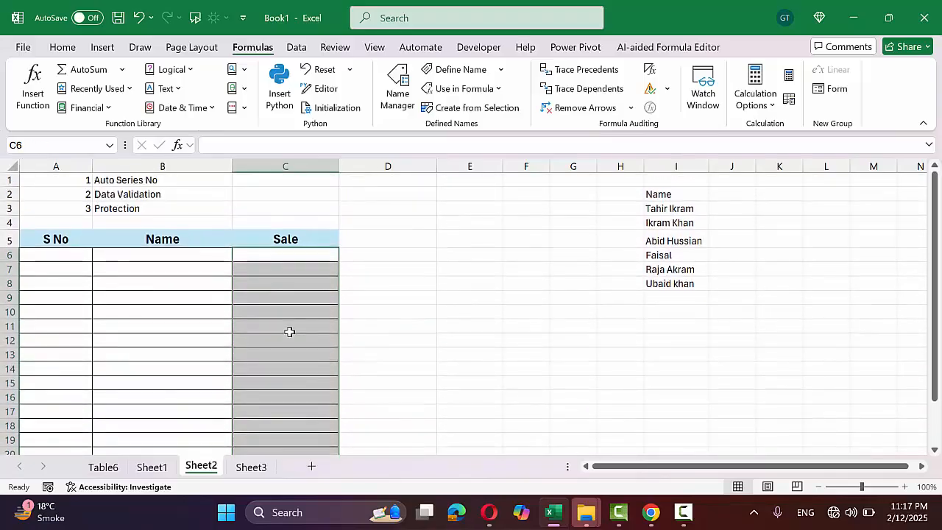
click(184, 255)
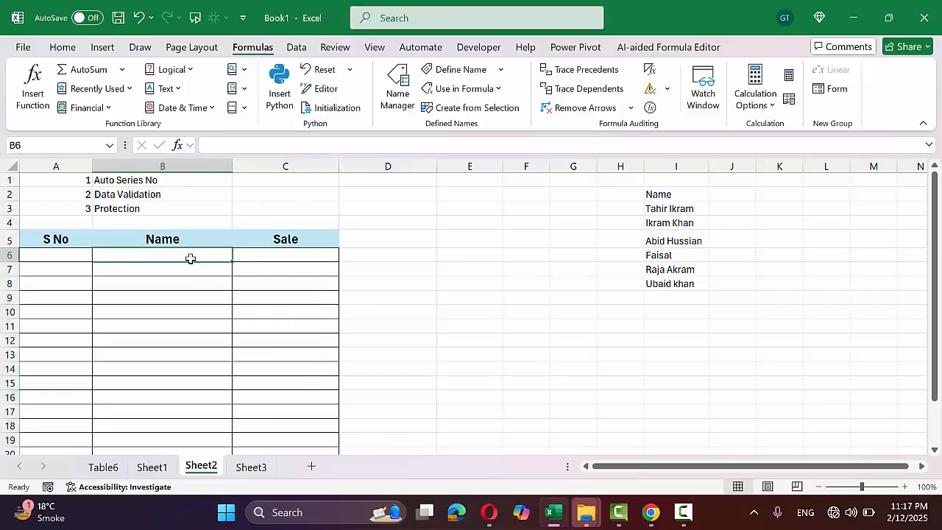
drag(695, 210, 676, 284)
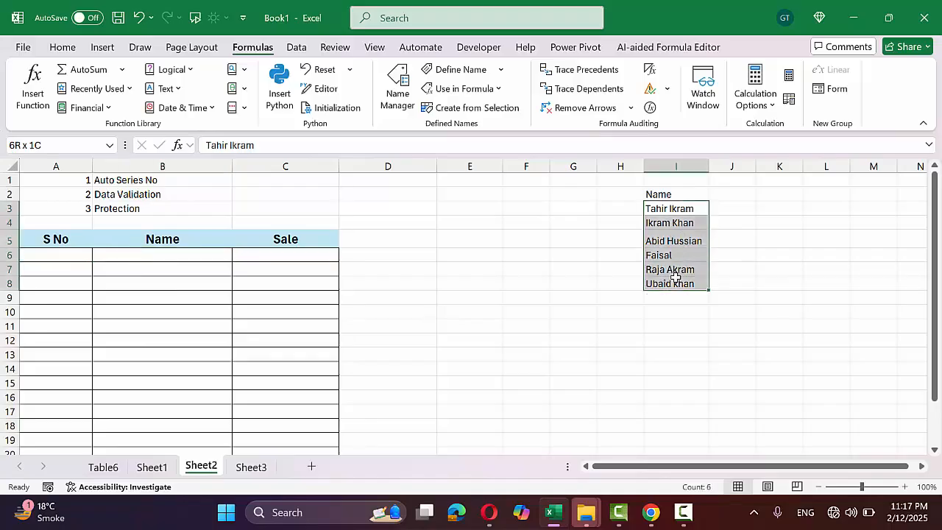
Create a named range from I2:I8 using the top row as its name, and select I3:I8 to check it
click(681, 194)
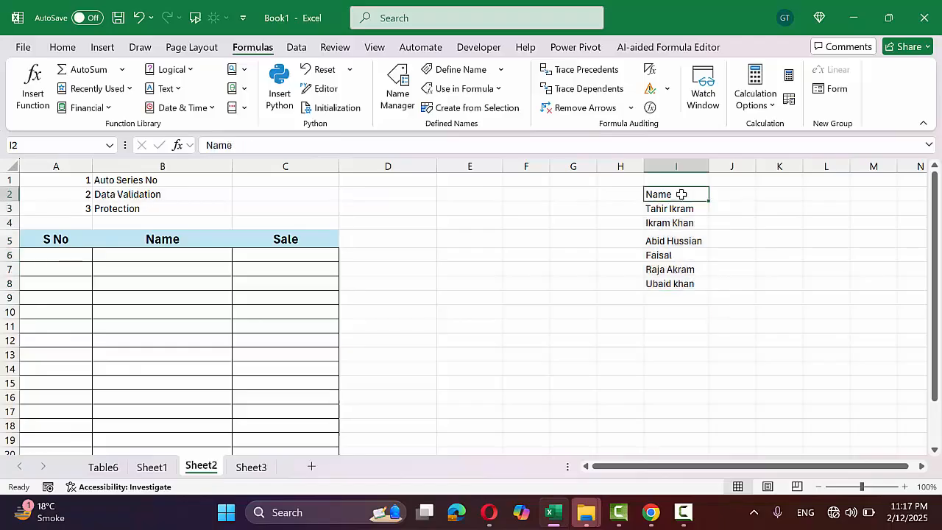
drag(681, 194, 675, 284)
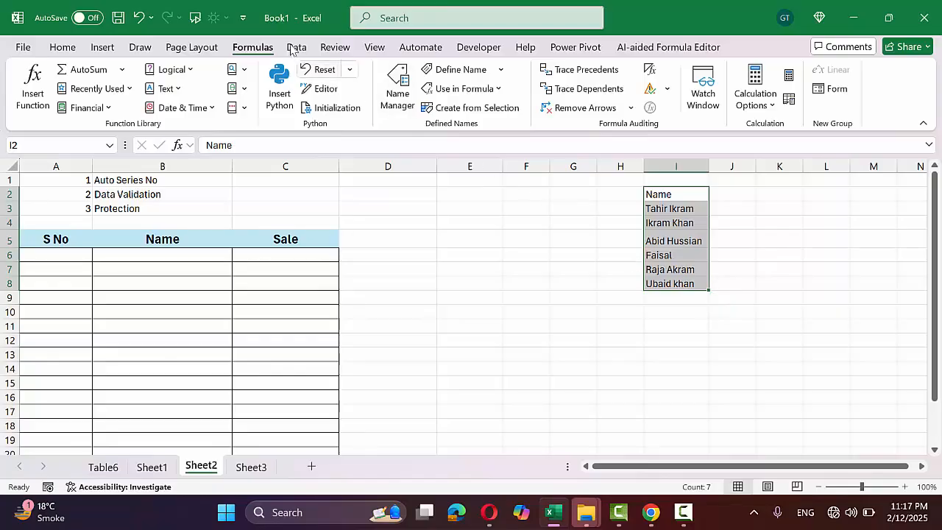
click(460, 107)
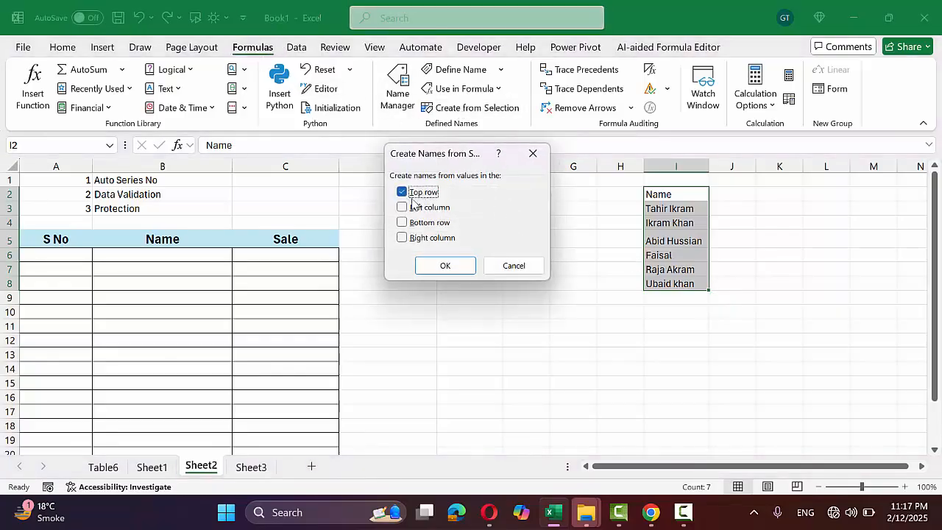
click(444, 266)
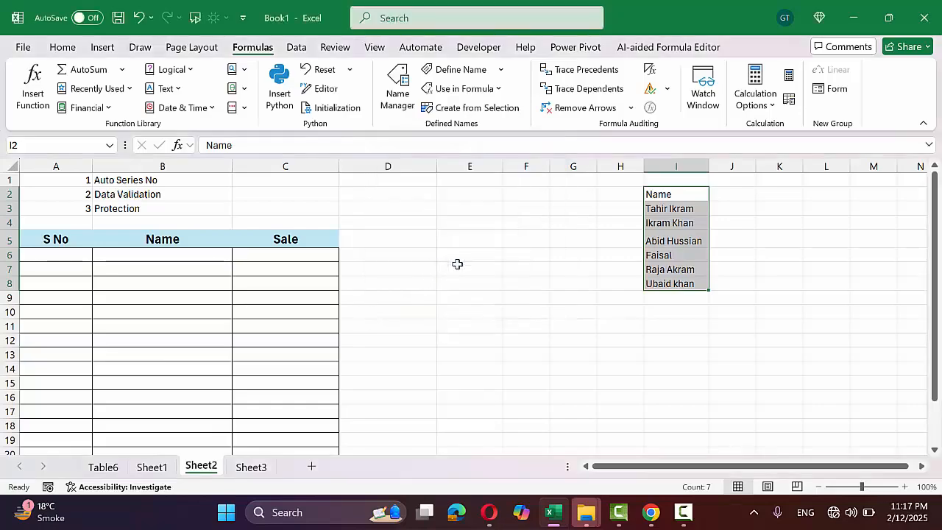
drag(649, 209, 654, 272)
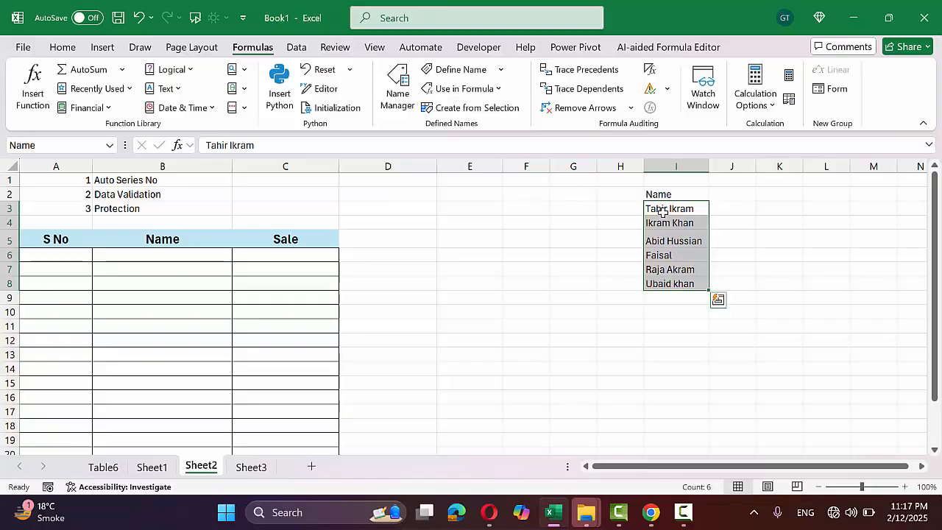
drag(662, 209, 675, 283)
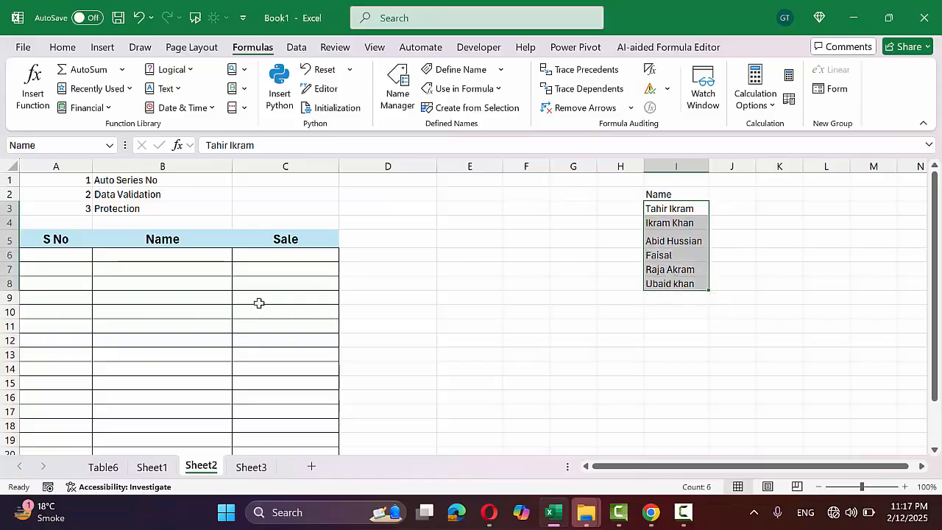
Enter the shortcut note ALT AVV in cell C2, next to the Data Validation label
drag(193, 256, 200, 424)
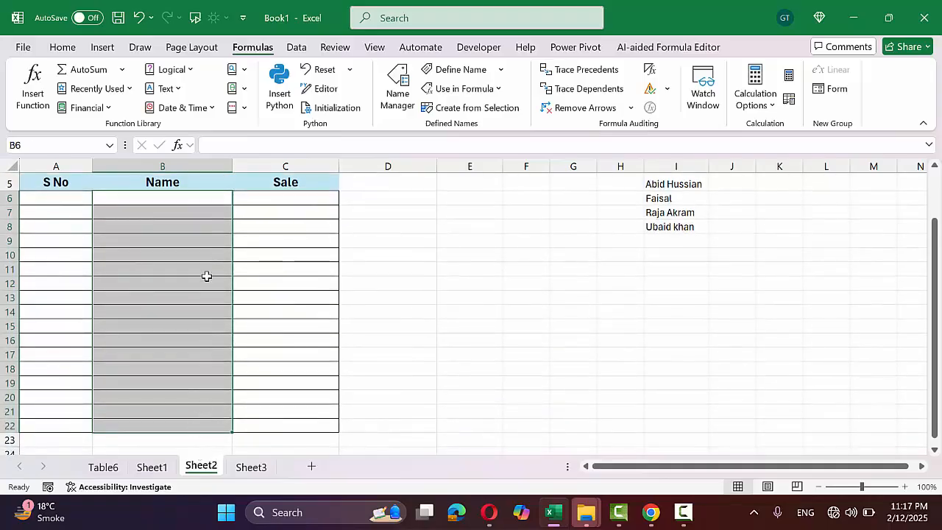
scroll(207, 276, up, 1)
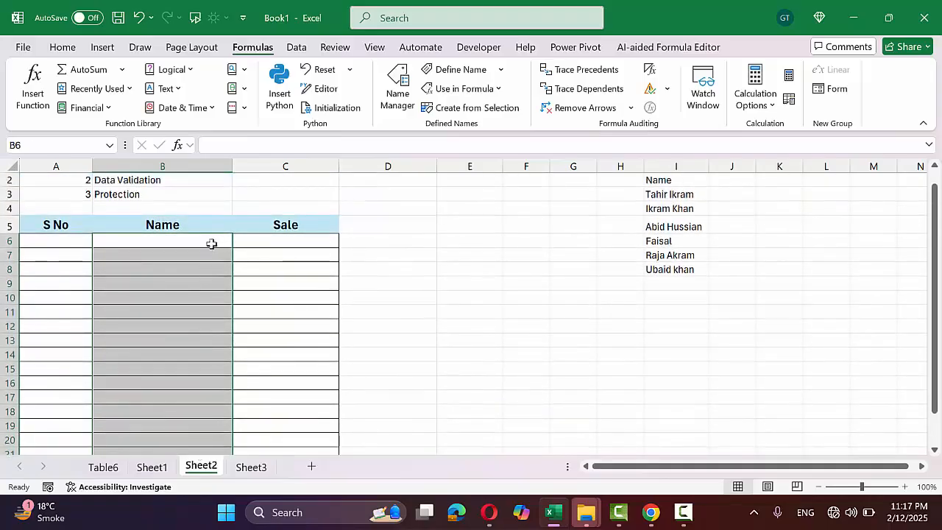
click(268, 180)
text(A)
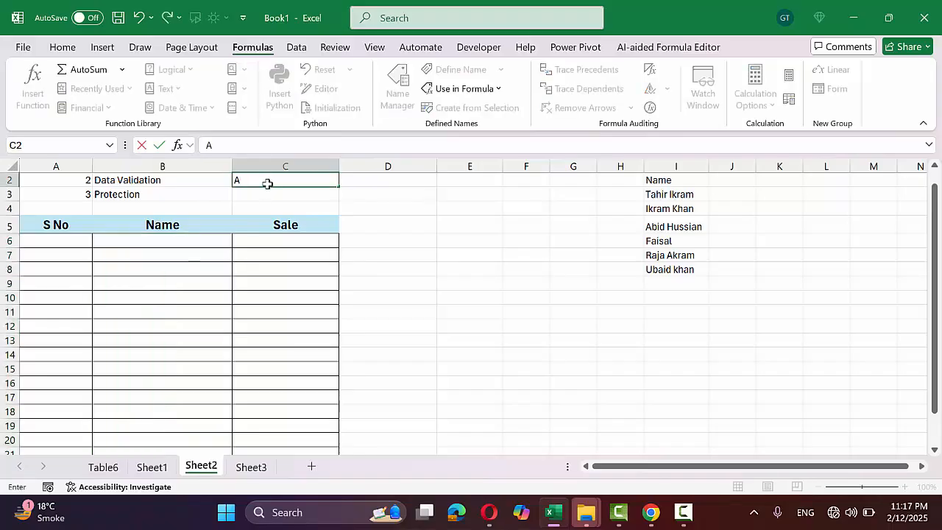
text(LT AVV)
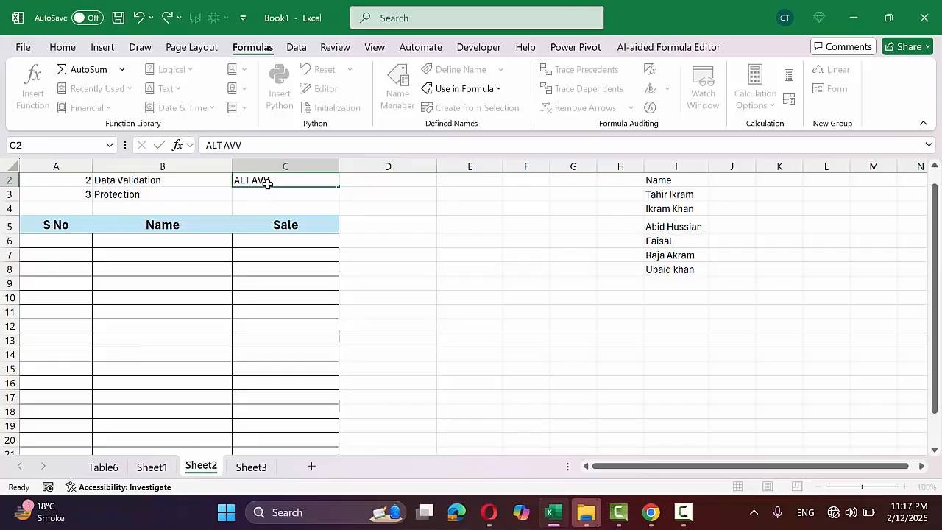
key(Return)
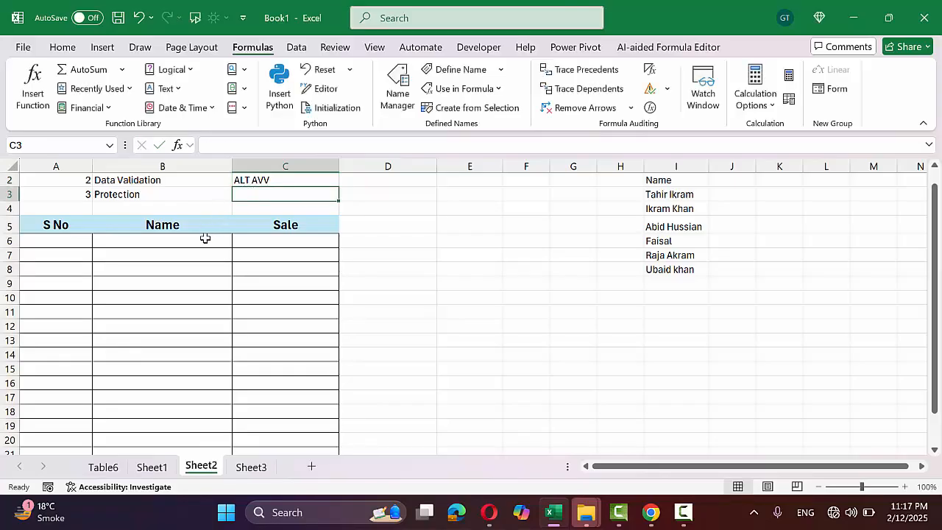
Restrict the Name cells B6:B22 with List data validation, using the named range Name as the source
drag(204, 237, 160, 506)
drag(163, 425, 169, 422)
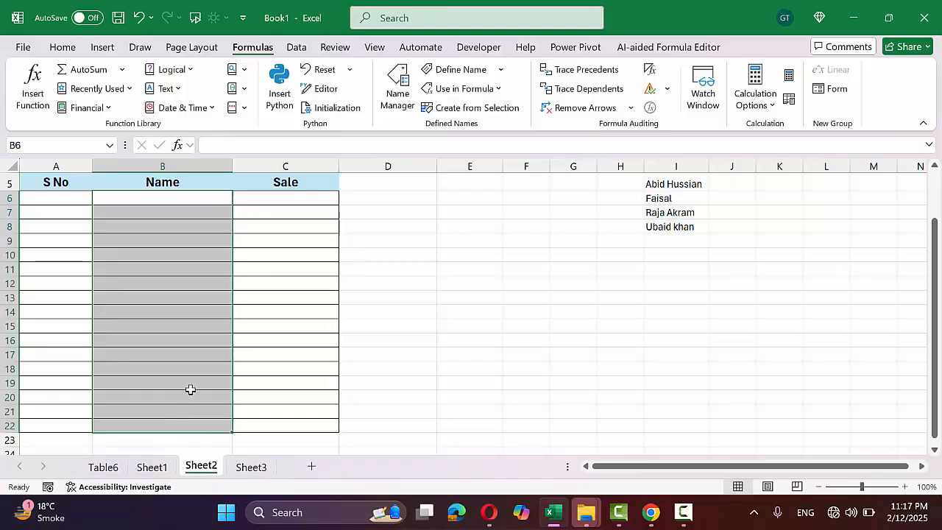
click(297, 48)
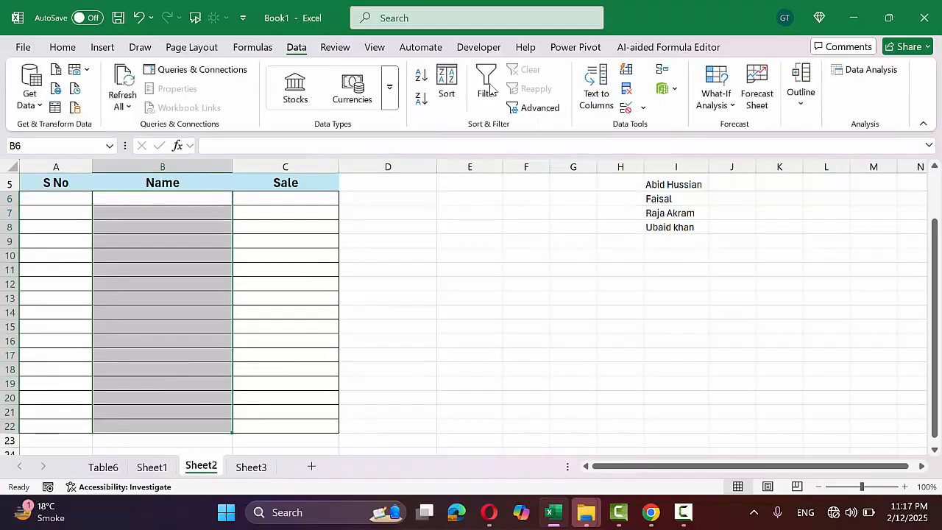
click(625, 109)
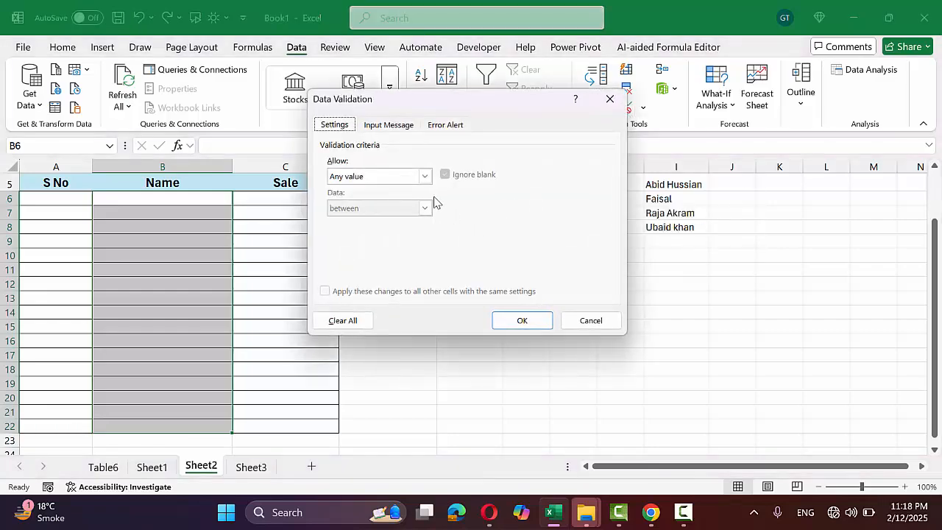
click(425, 175)
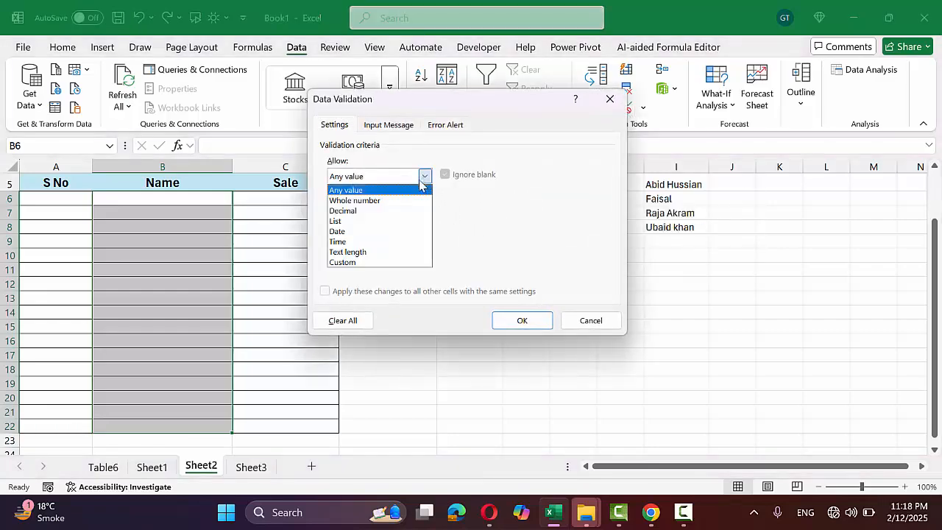
click(389, 220)
click(387, 238)
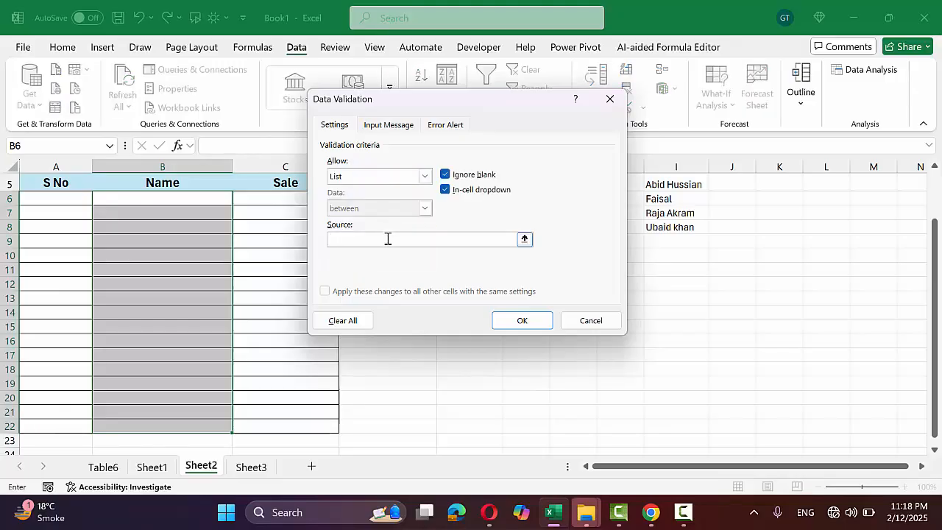
key(F3)
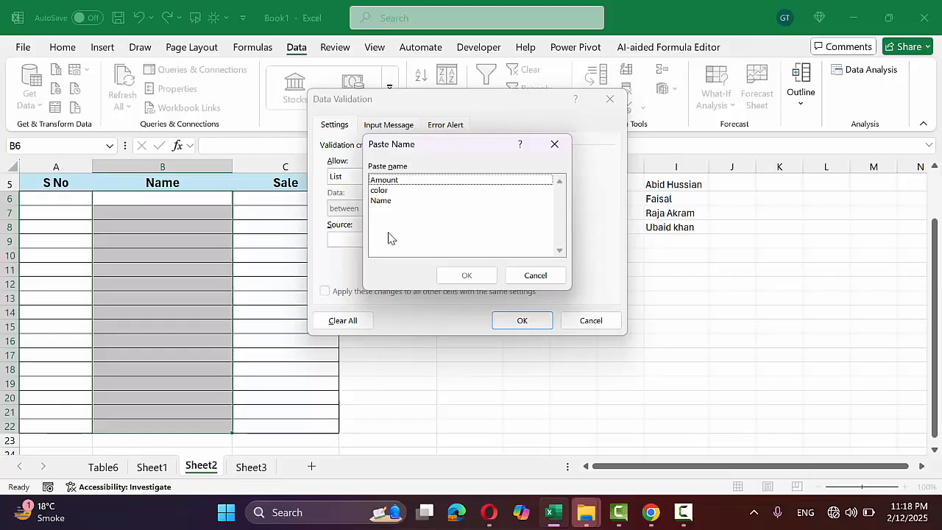
drag(423, 149, 422, 150)
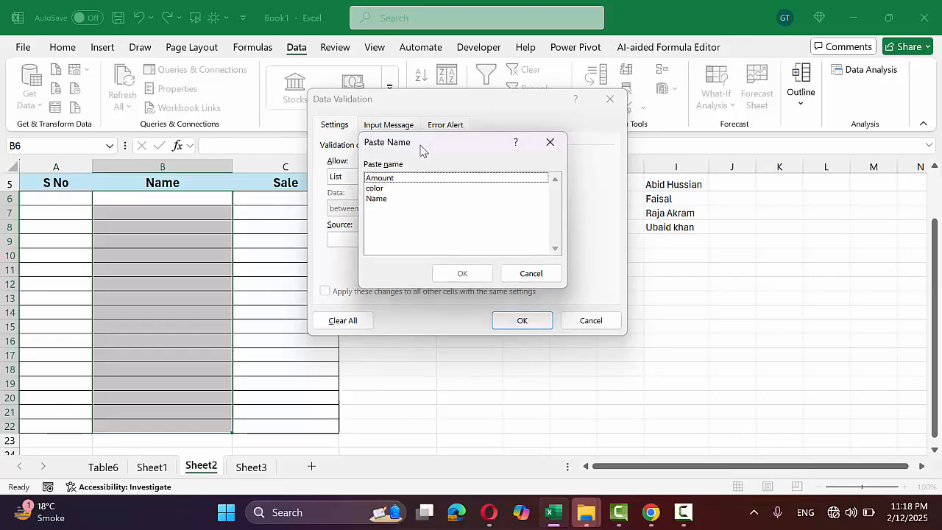
click(383, 198)
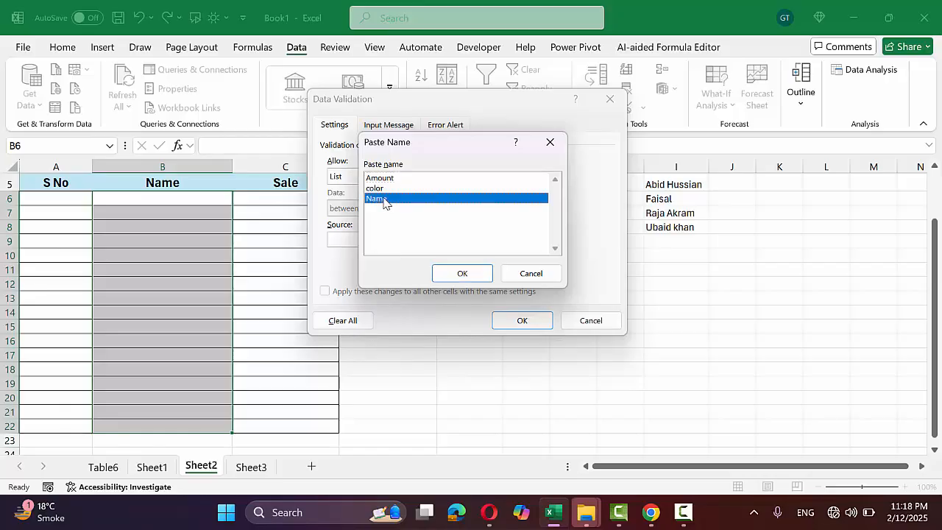
click(462, 273)
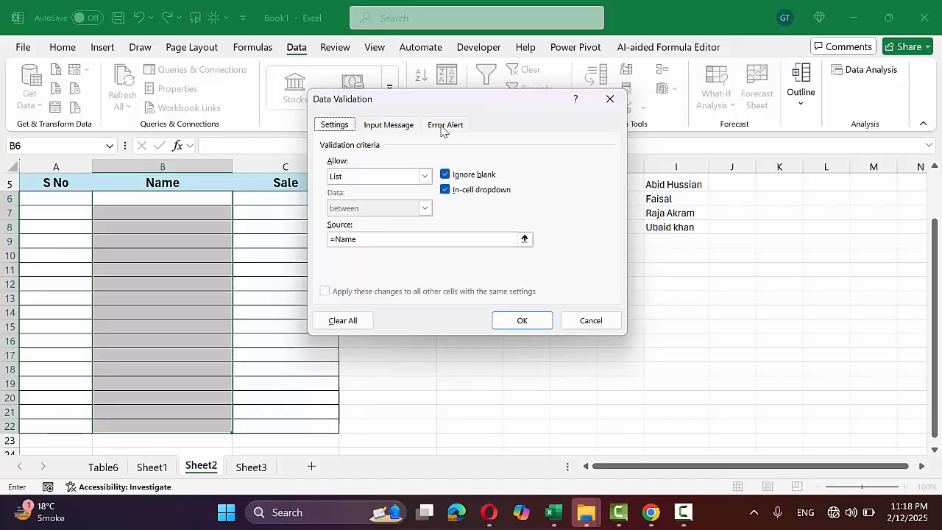
Give the validation a Stop error alert titled Not Found with the message Name Not Found, and apply it
click(442, 126)
click(498, 199)
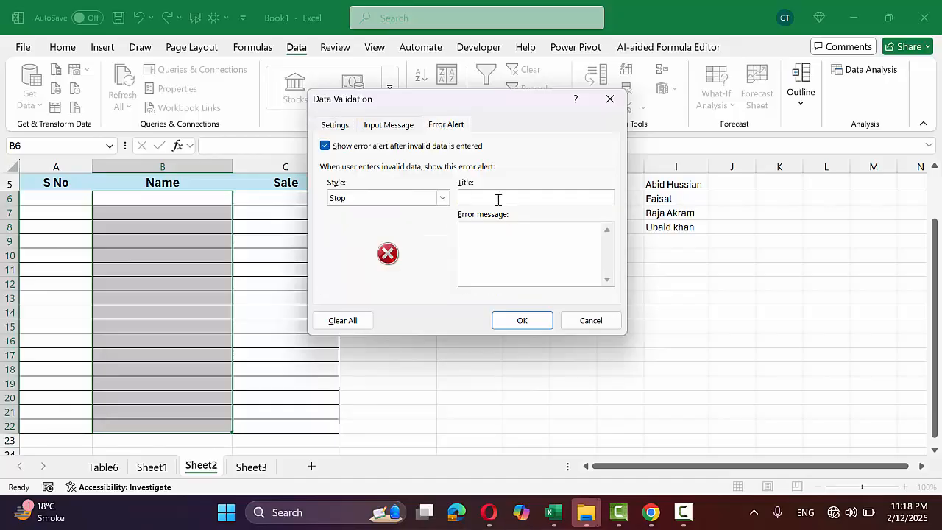
text(Not Found)
click(490, 227)
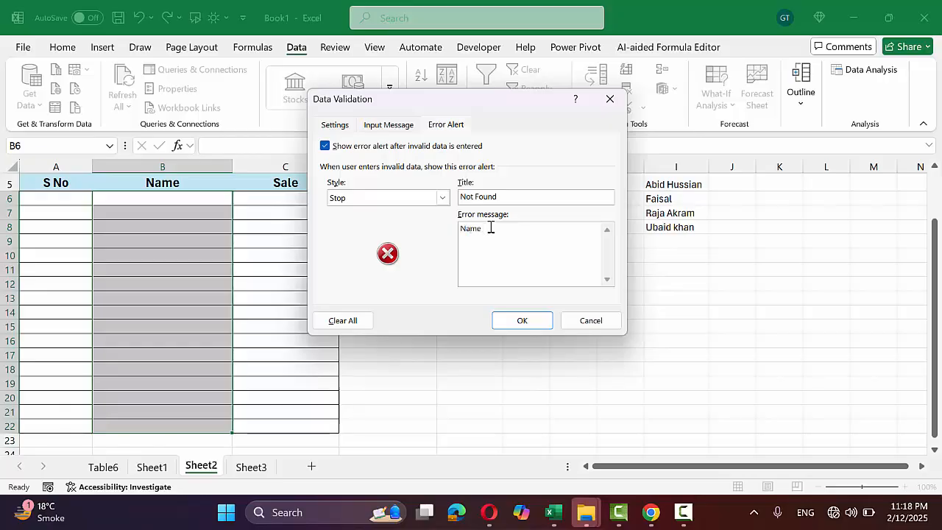
text(Name Not Found)
click(519, 320)
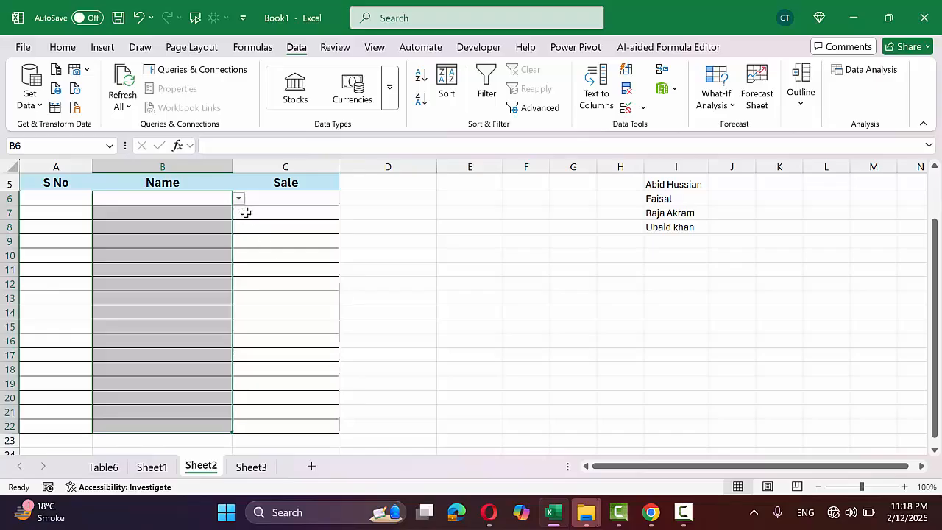
Fill the Name column from the drop-down list: the third listed name in B6 and B7, the fourth in B8
click(239, 200)
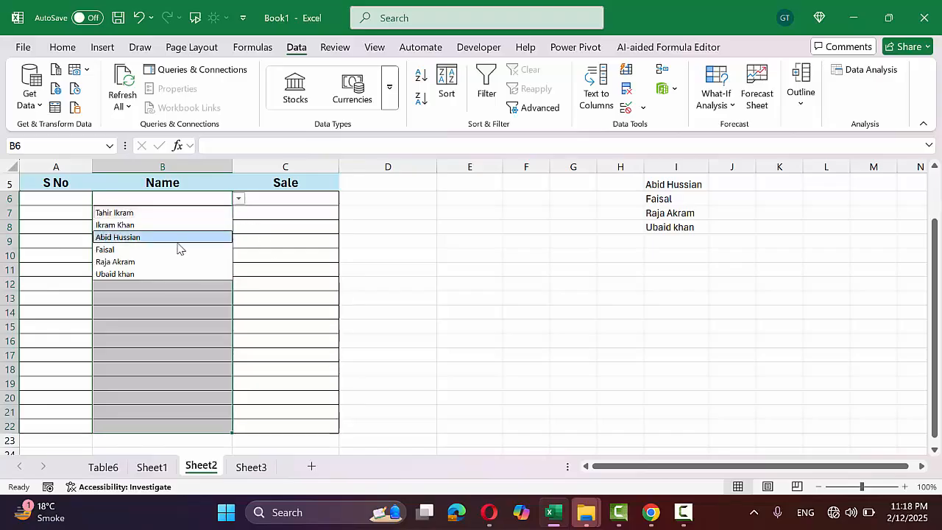
click(180, 242)
click(203, 216)
click(239, 214)
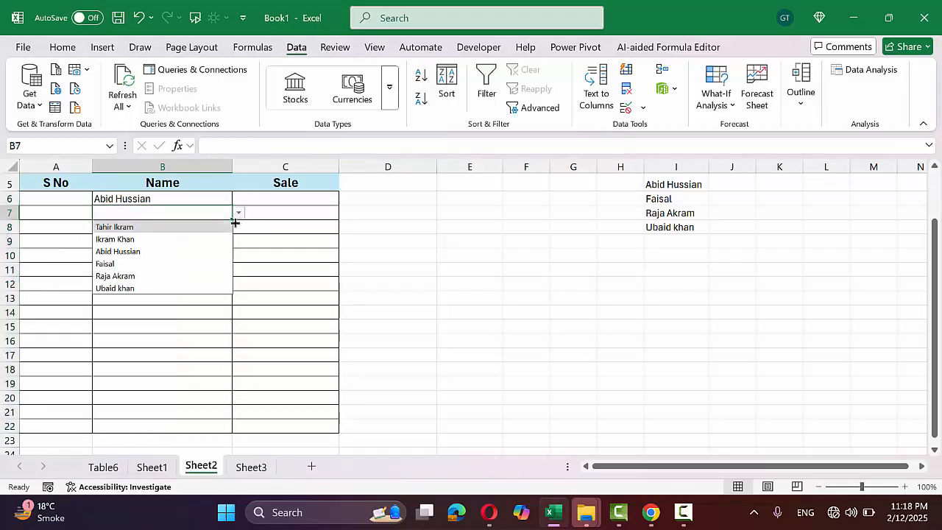
click(200, 250)
click(208, 232)
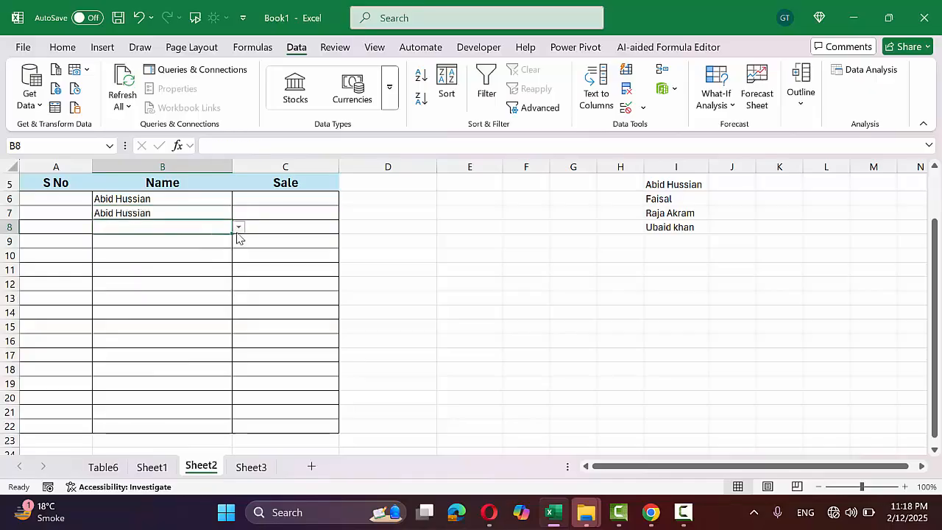
click(239, 227)
click(197, 278)
Test the validation by trying to enter a first name missing from the list in B10, retrying it several times before cancelling the entry
click(196, 258)
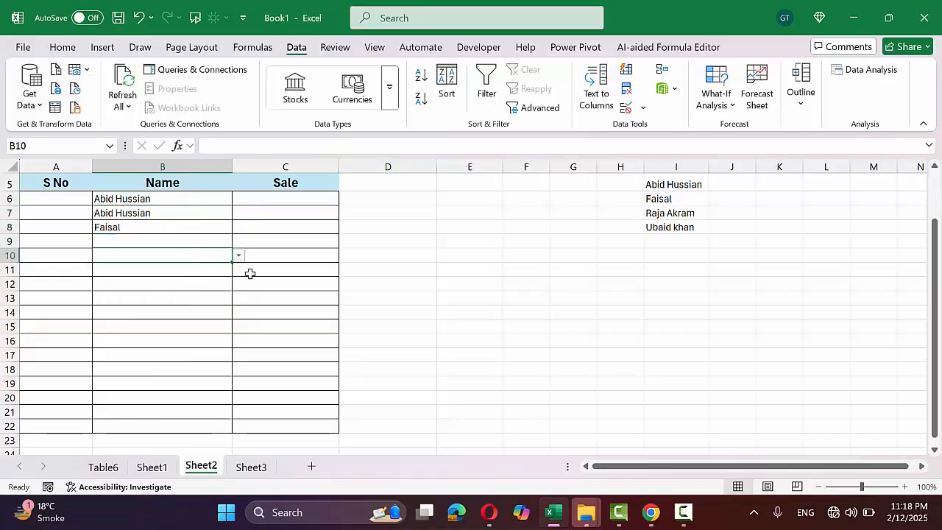
scroll(662, 350, up, 2)
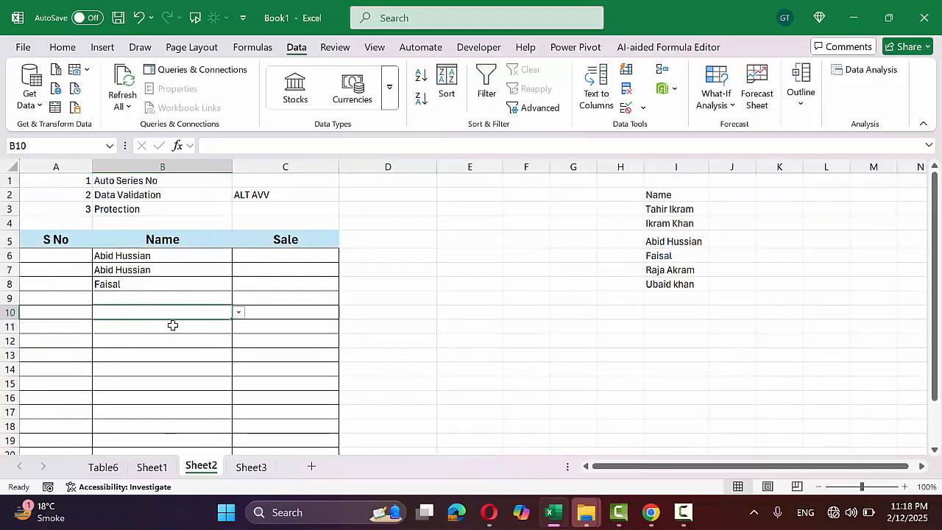
text(Gohar)
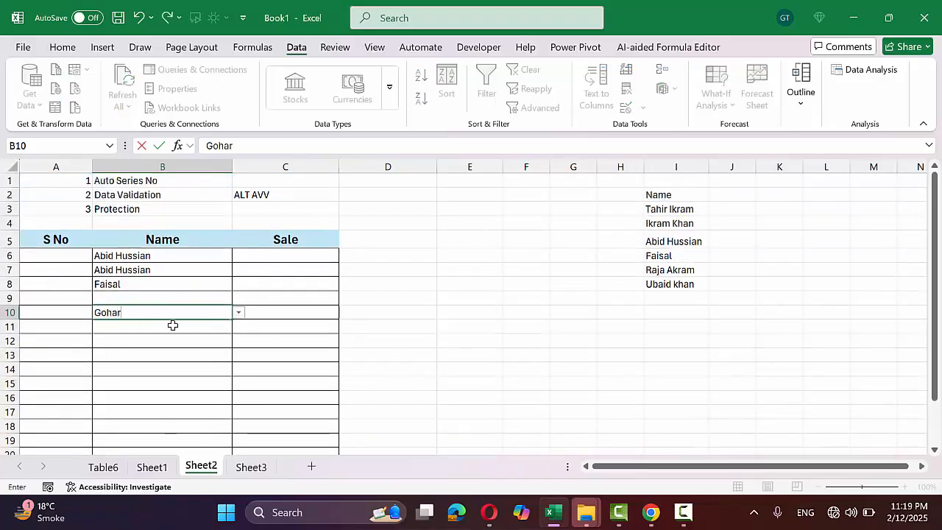
key(Return)
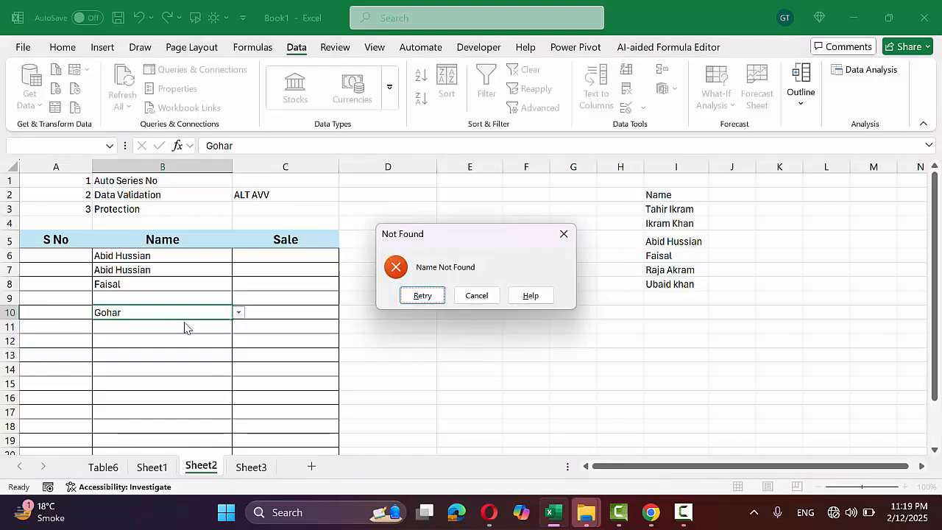
drag(422, 245, 295, 221)
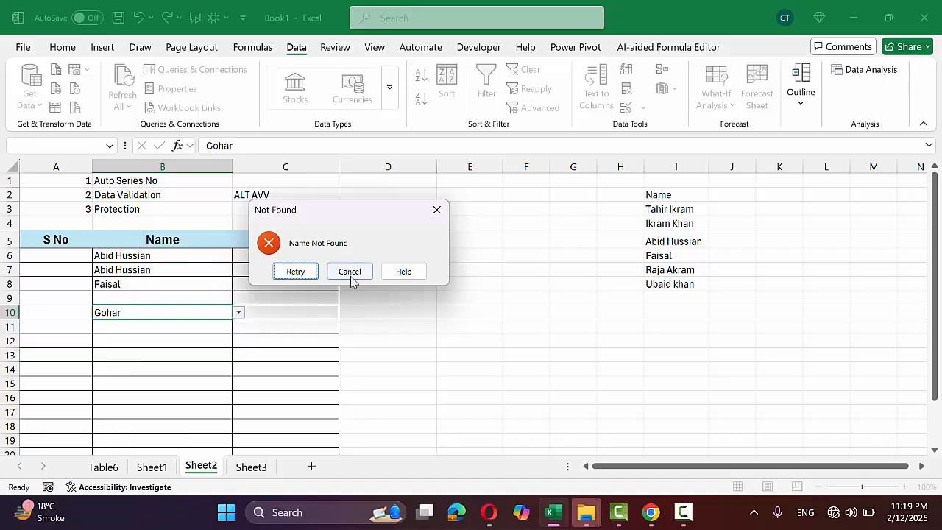
click(307, 275)
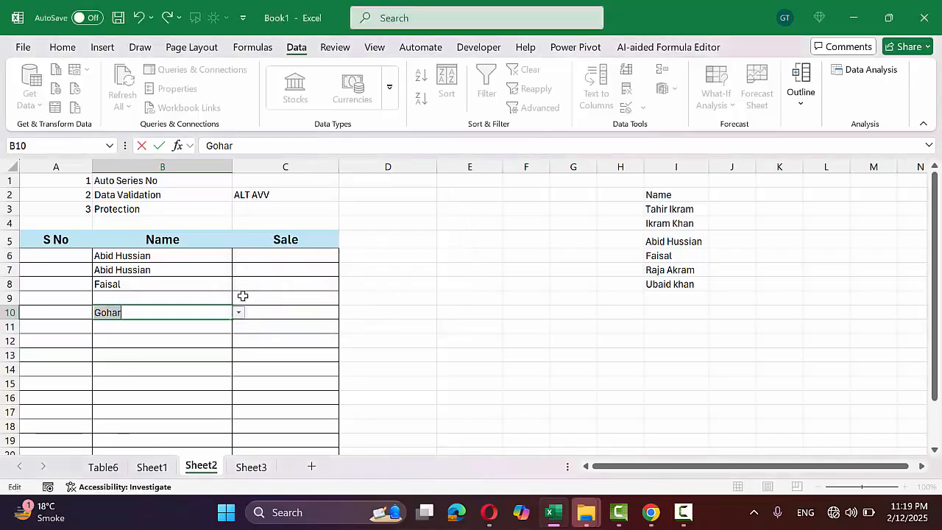
key(Return)
key(Return)
key(Return)
key(Return)
key(Return)
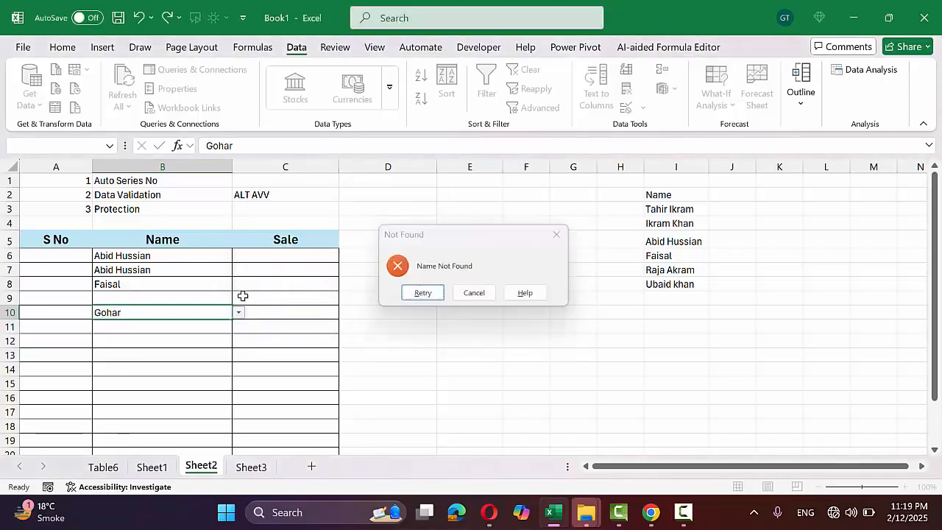
key(Return)
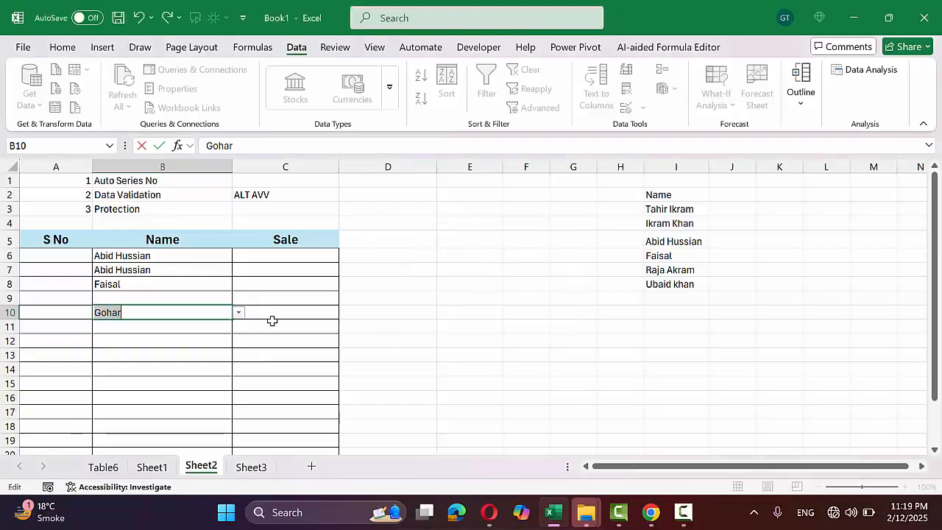
key(Return)
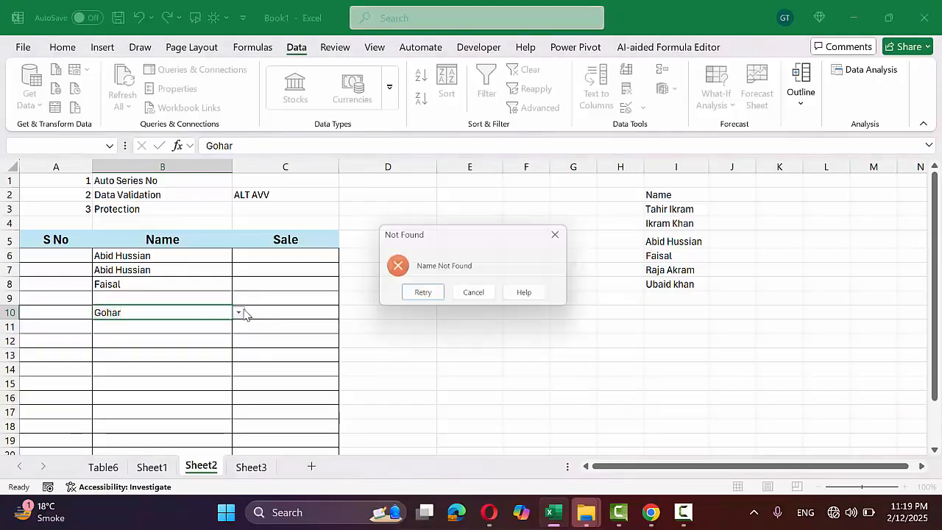
key(Escape)
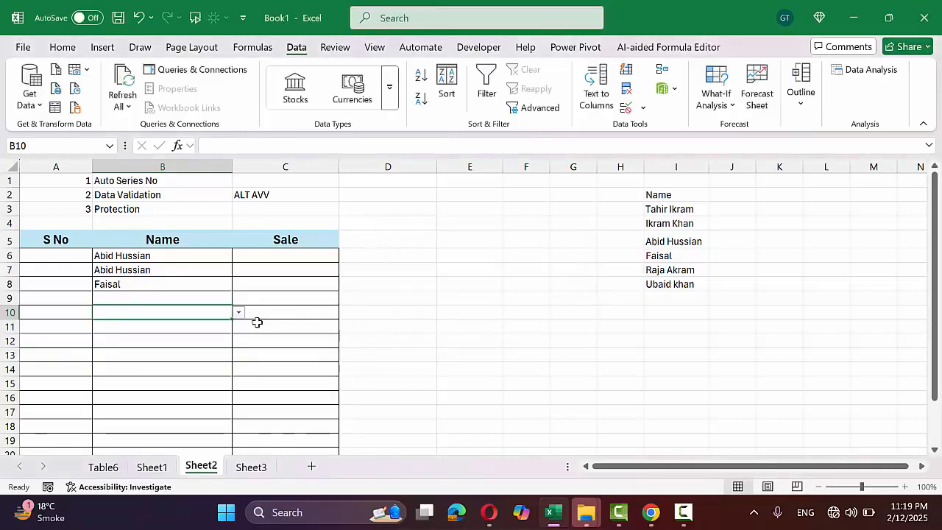
Choose the third listed name for cell B10 from its drop-down list
click(239, 314)
click(191, 353)
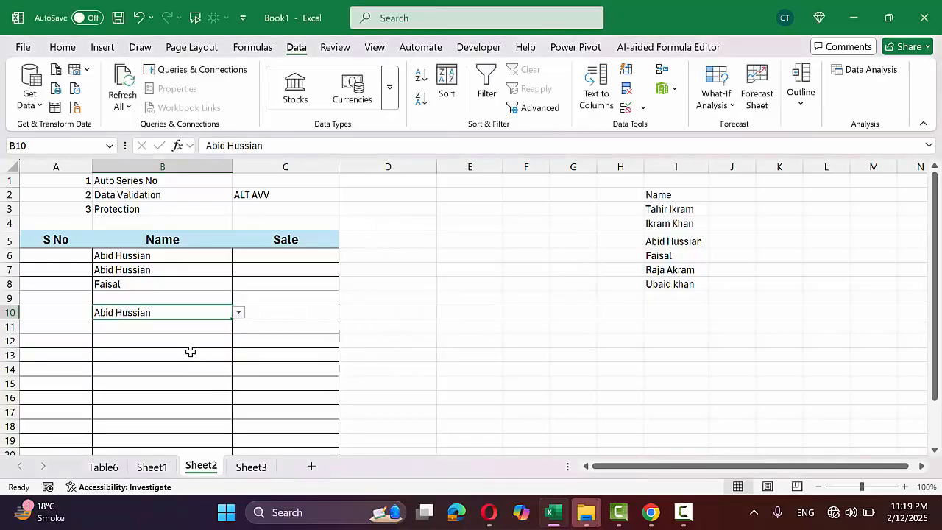
Left-align the first serial number cell, A6, in the S No column
drag(60, 263, 61, 418)
click(71, 261)
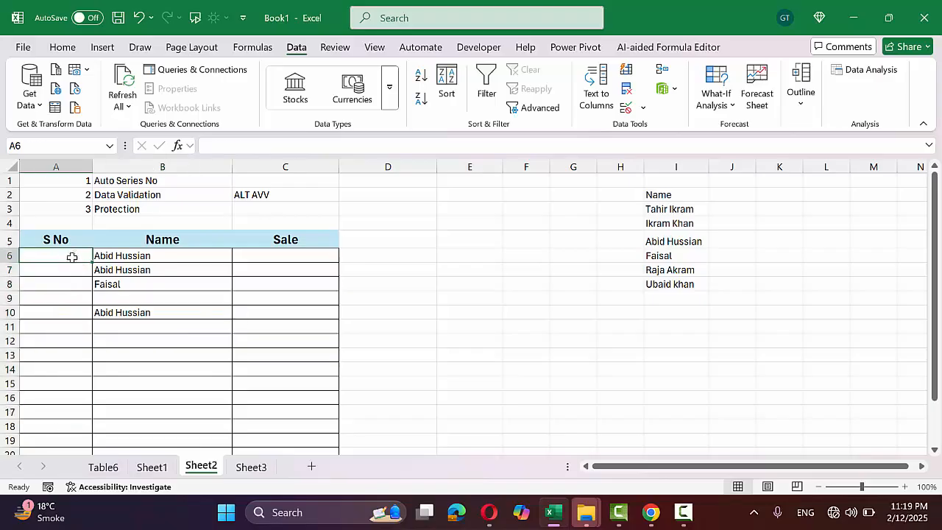
key(Right)
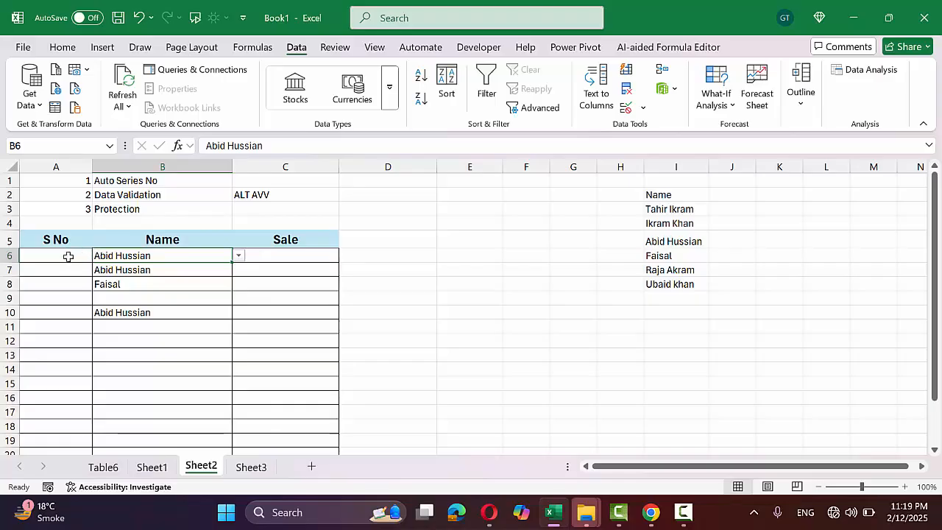
click(68, 256)
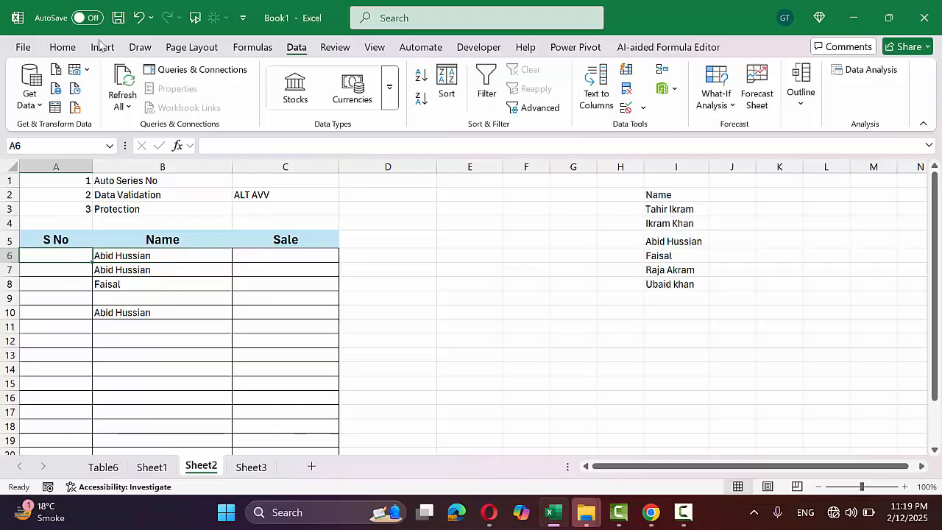
click(76, 48)
click(278, 98)
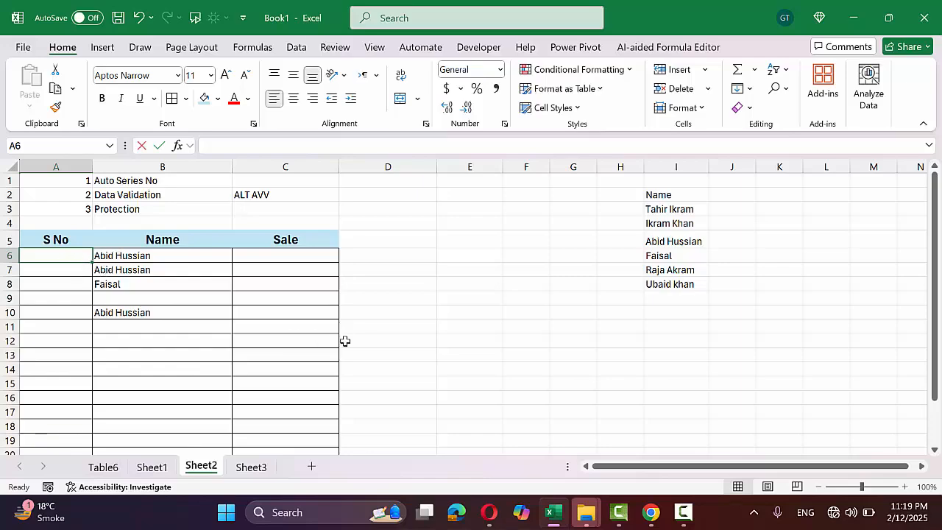
Start an IF formula in A6 that tests whether B6 equals "" and returns "" when it does
text(=if)
text(()
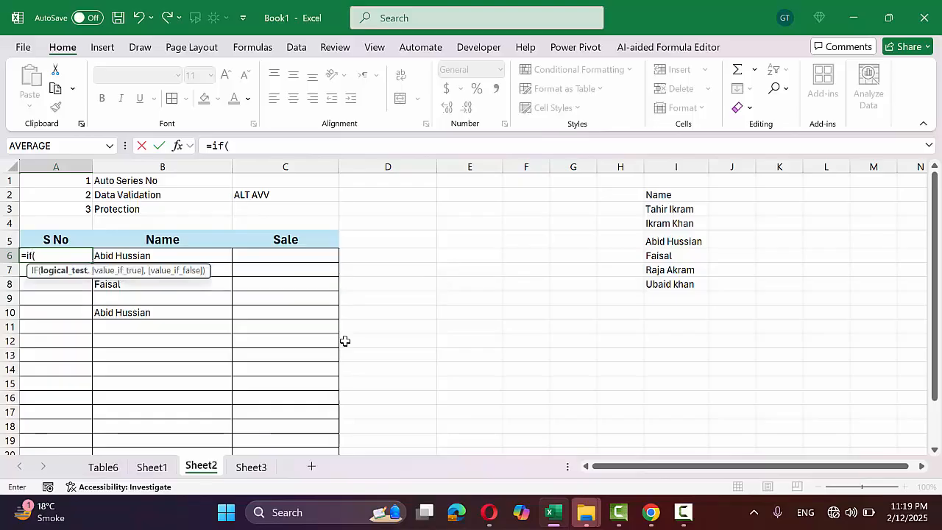
key(Right)
text(=)
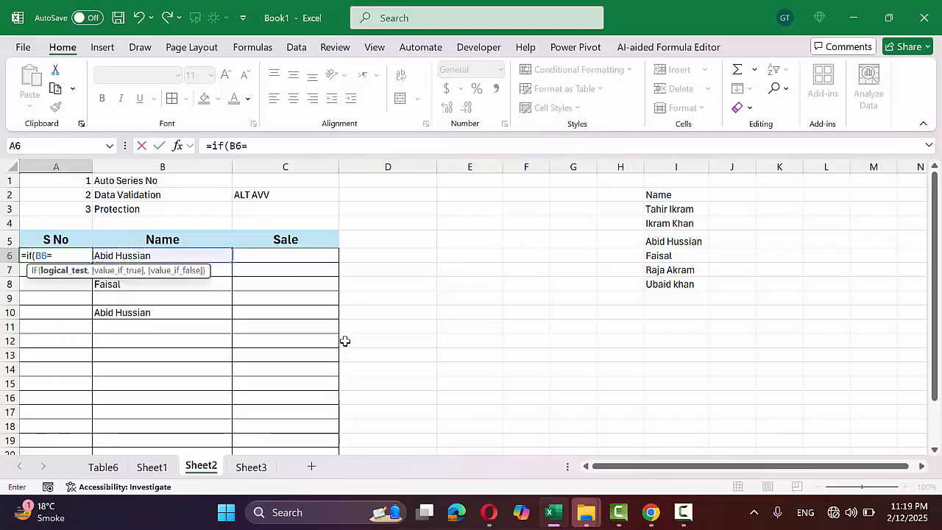
text("",)
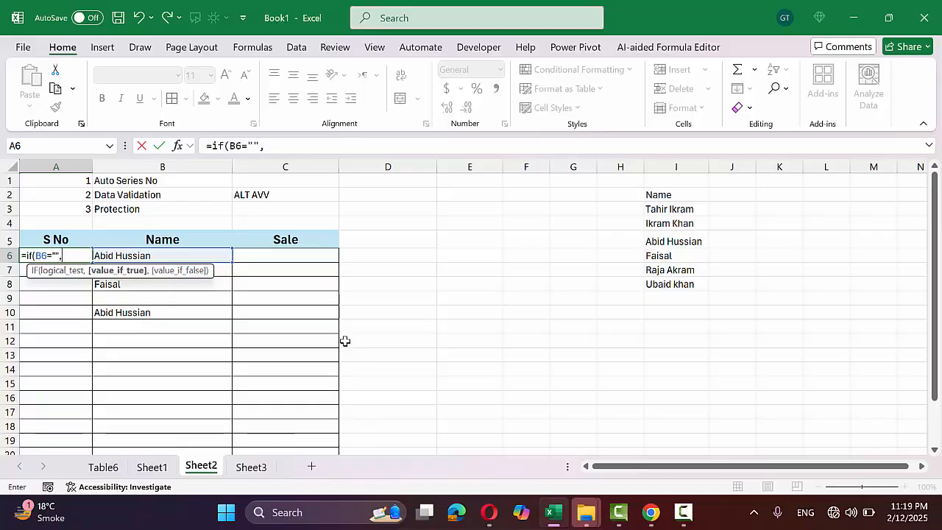
text("",)
Add COUNTA(B6:B6) as the value-if-false argument of the IF formula in A6
text(count)
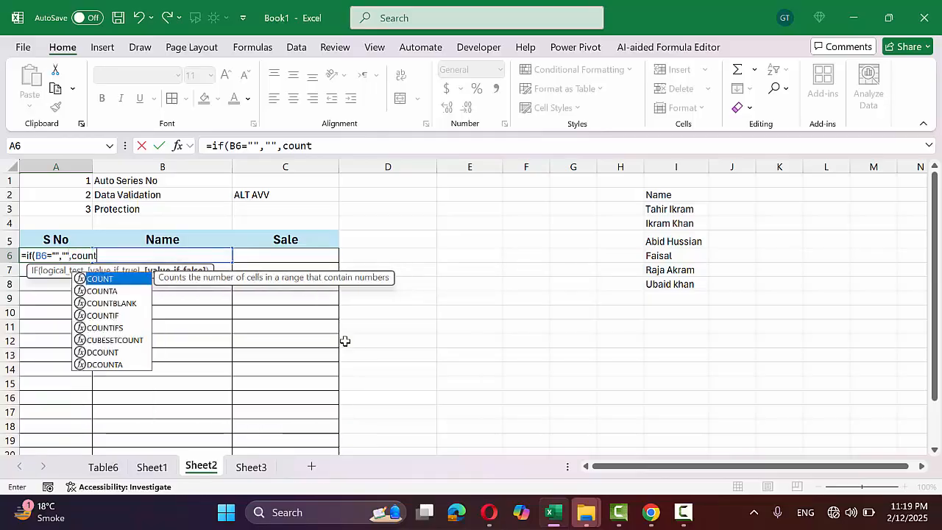
key(Tab)
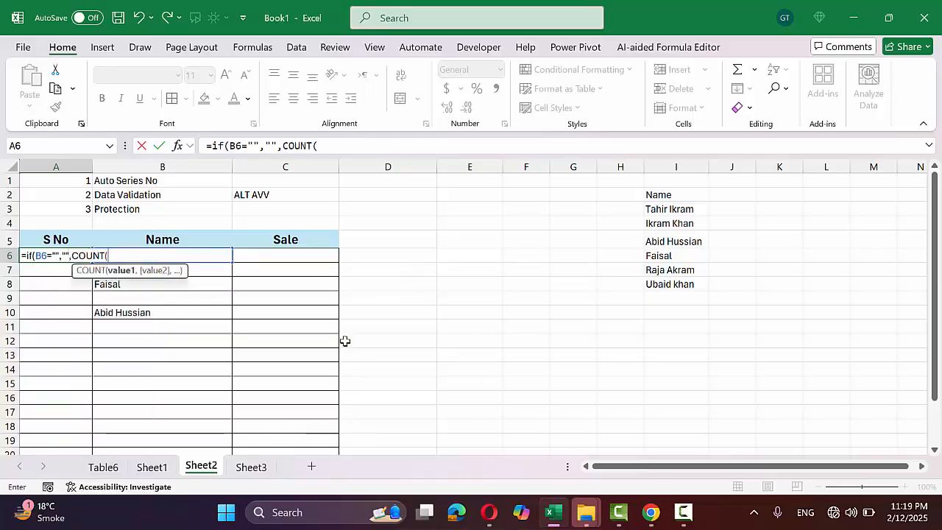
key(BackSpace)
text(a)
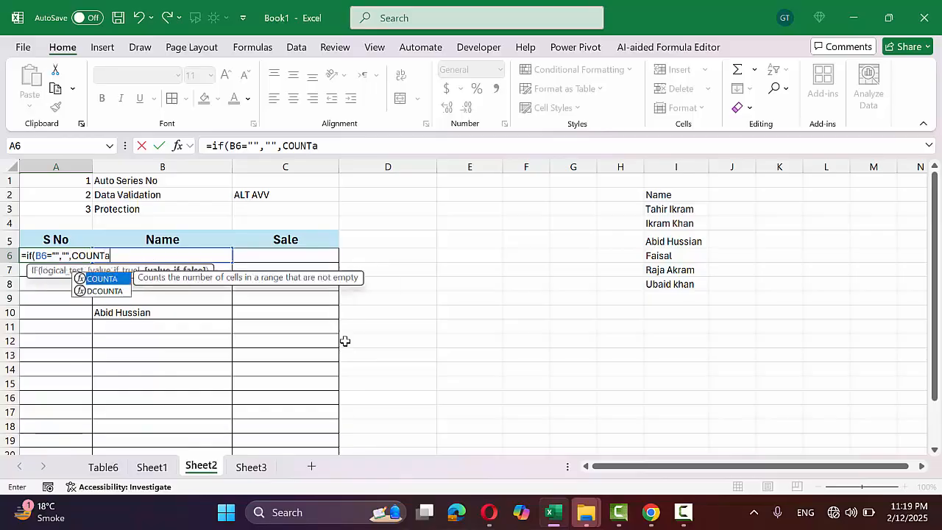
text(()
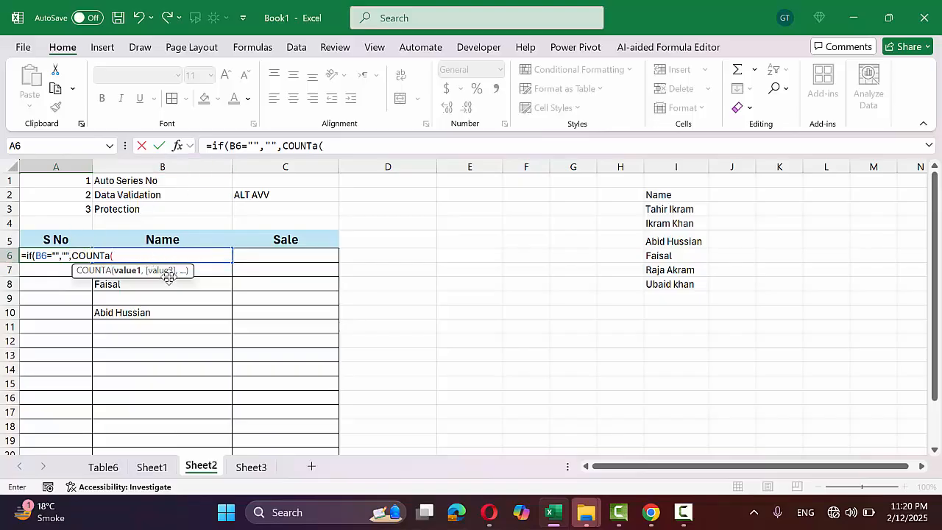
text(b6:b6))
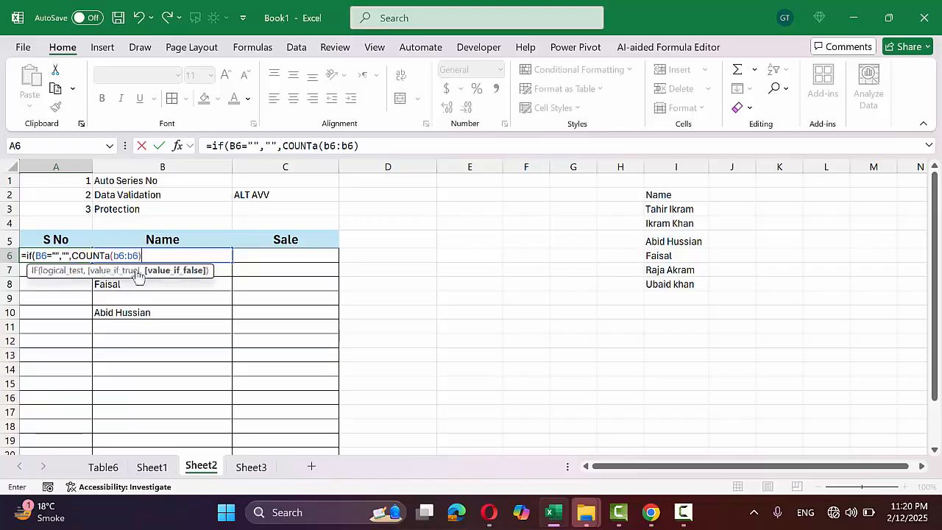
Make the first B6 in the COUNTA range absolute and commit the formula as =IF(B6="","",COUNTA($B$6:B6)), accepting the closing-parenthesis correction
click(116, 256)
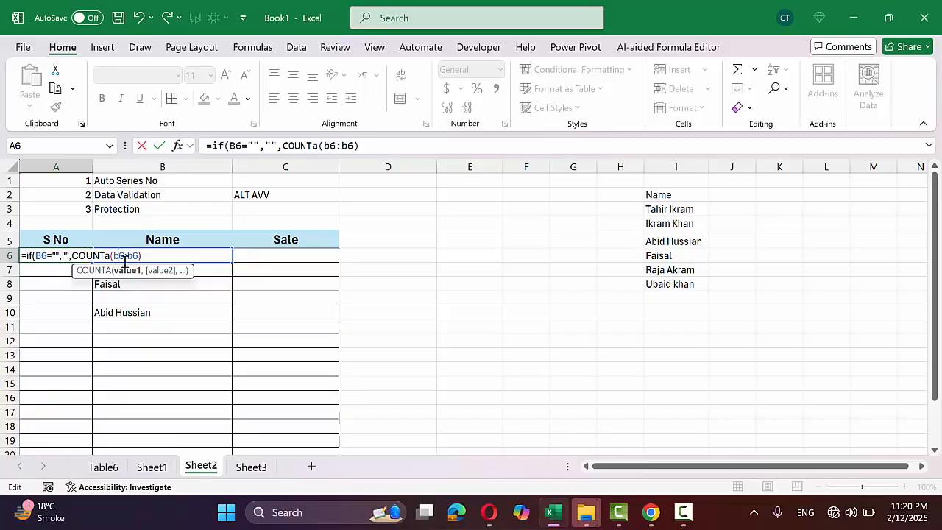
key(F4)
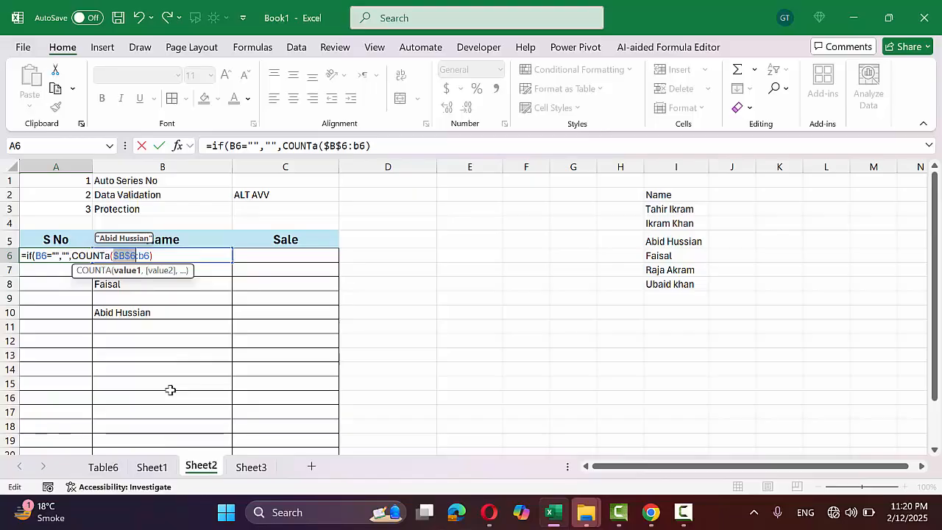
key(Return)
key(Return)
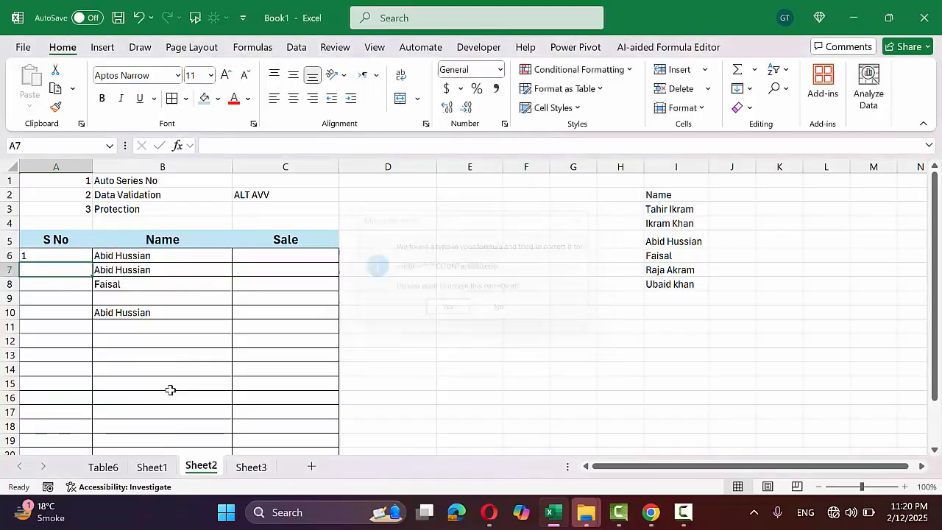
Review the serial number formula in A6, then fill it down the table's S No column
click(64, 259)
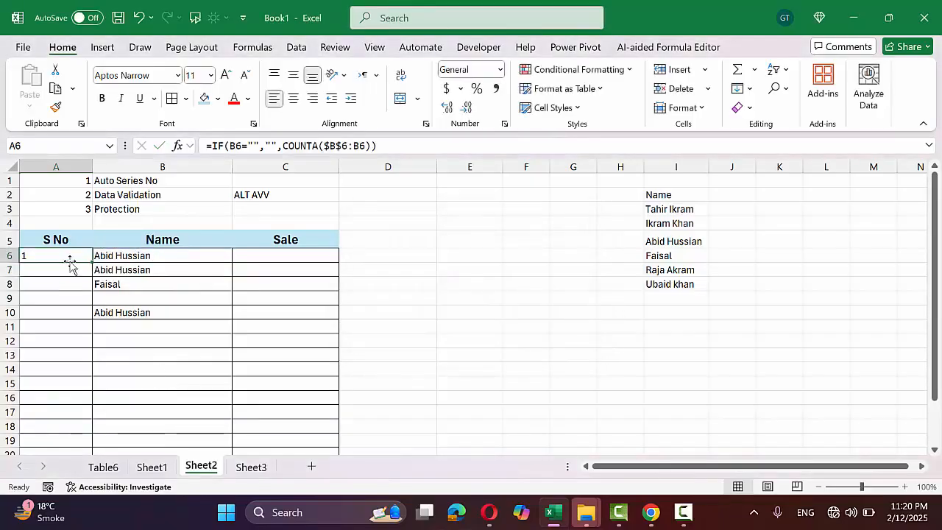
scroll(66, 261, up, 5)
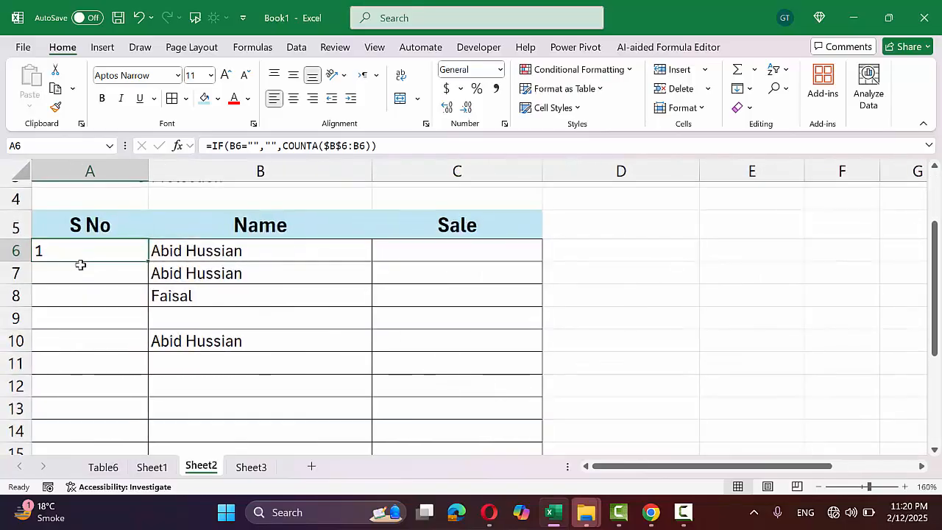
scroll(79, 263, up, 1)
key(F2)
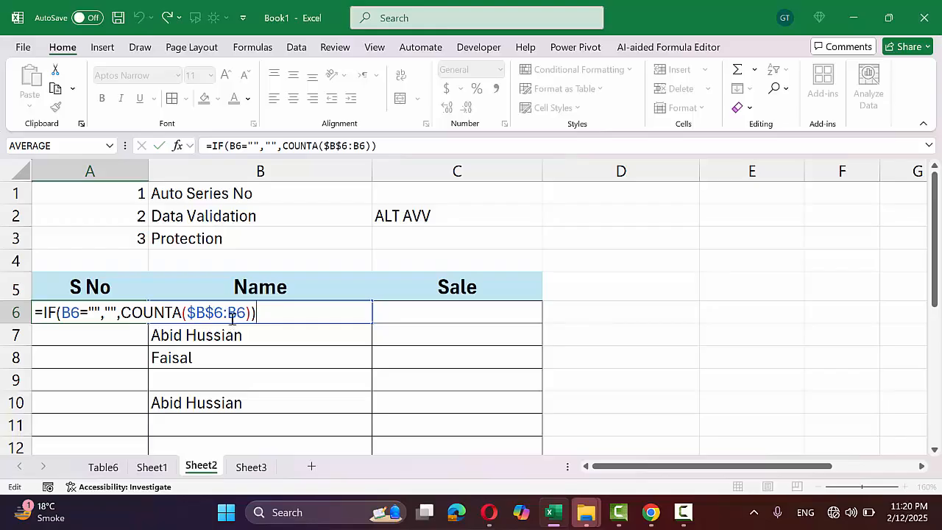
key(ctrl+Return)
drag(146, 323, 154, 410)
scroll(148, 331, up, 3)
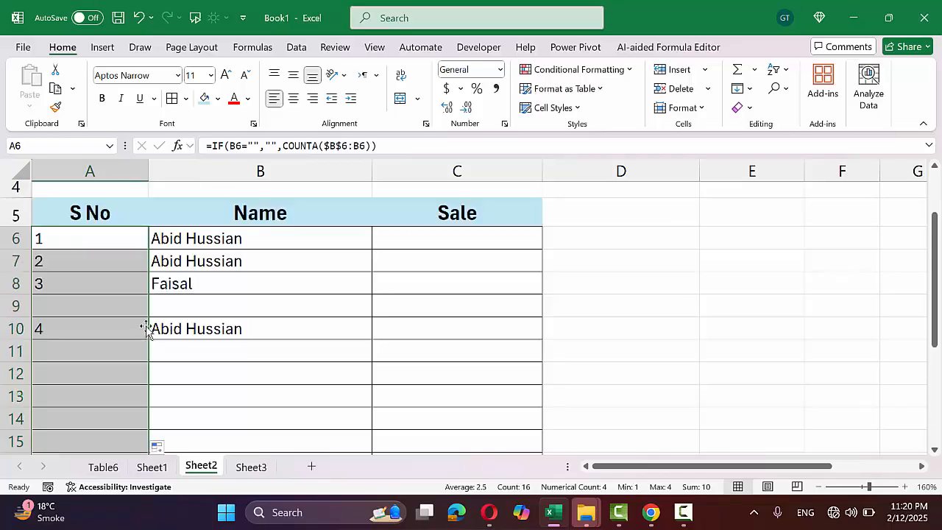
Choose the third listed name for the empty Name cell B9 from its drop-down list
scroll(111, 322, down, 1)
click(160, 292)
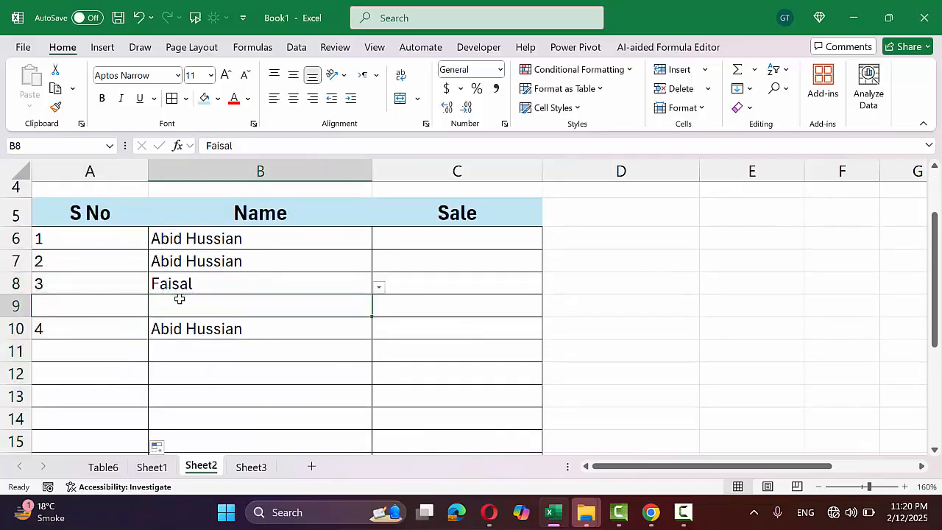
click(304, 309)
click(378, 310)
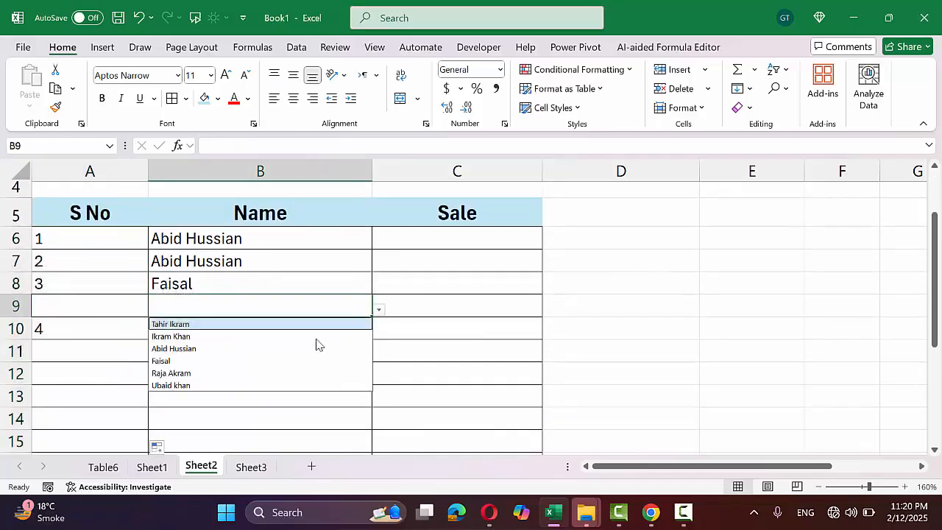
click(294, 349)
Center the S No cells from A6 down horizontally and vertically, and increase their font size to 14
drag(139, 243, 106, 445)
click(293, 98)
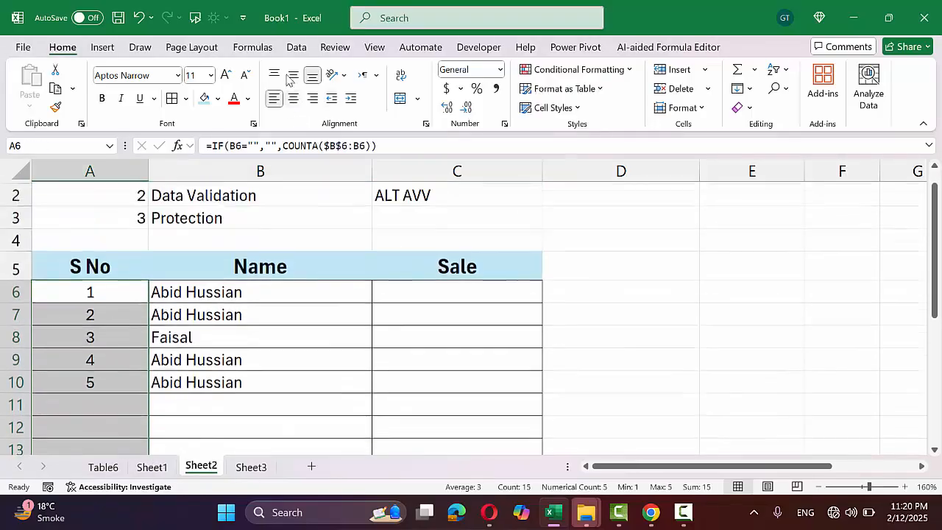
click(293, 75)
click(225, 76)
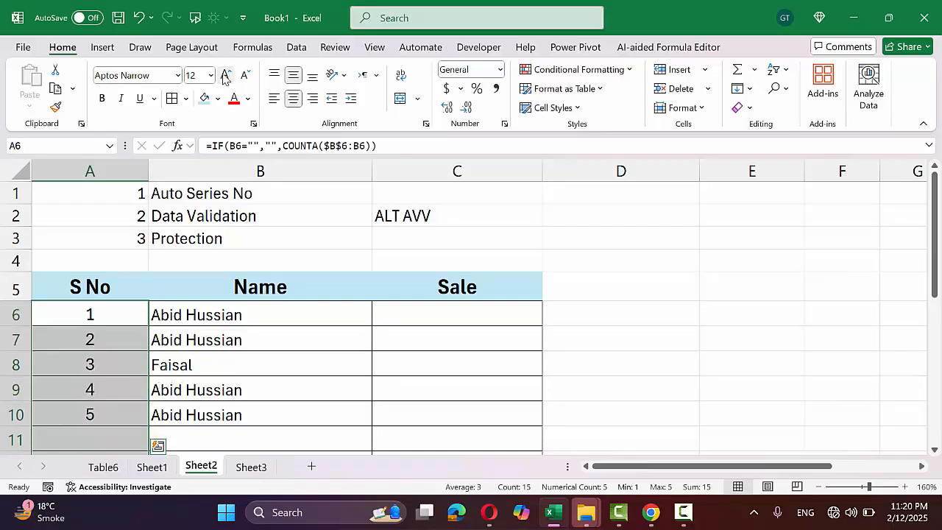
click(226, 75)
Test the automatic numbering by choosing the fifth listed name in B13, then check the serial number cell A13
click(184, 326)
scroll(218, 364, down, 1)
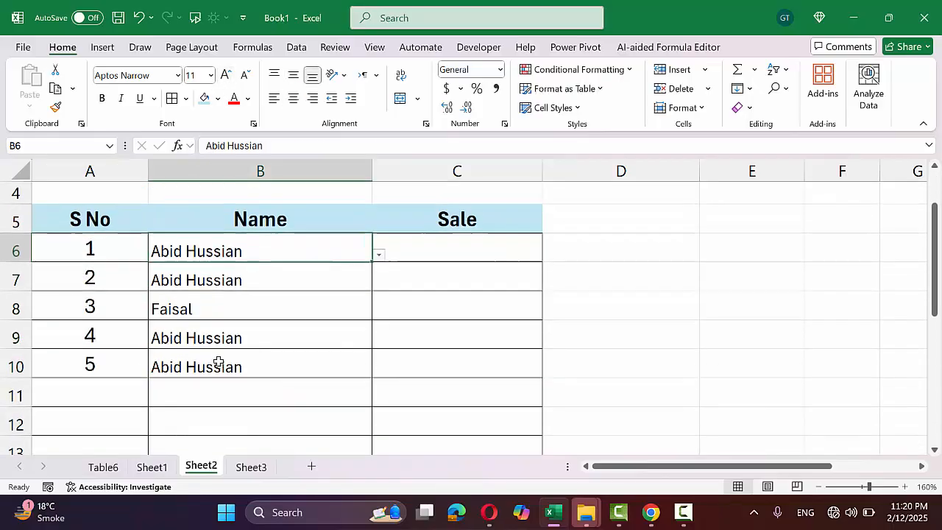
click(259, 372)
click(252, 389)
click(103, 383)
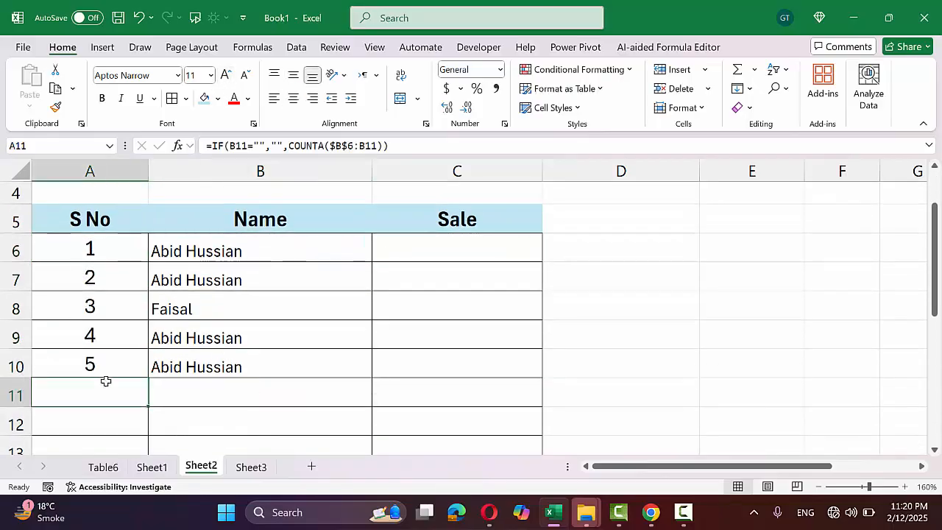
scroll(115, 380, down, 2)
click(270, 321)
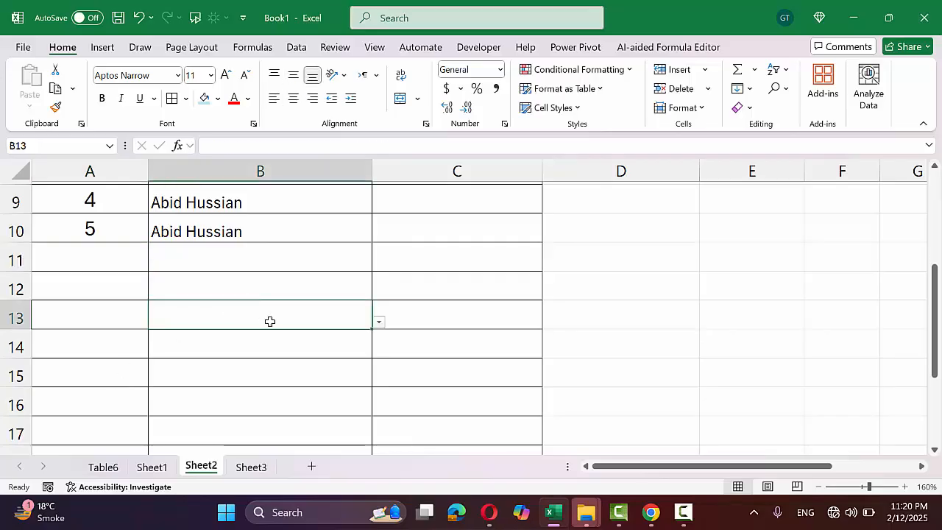
click(380, 322)
click(286, 387)
click(118, 325)
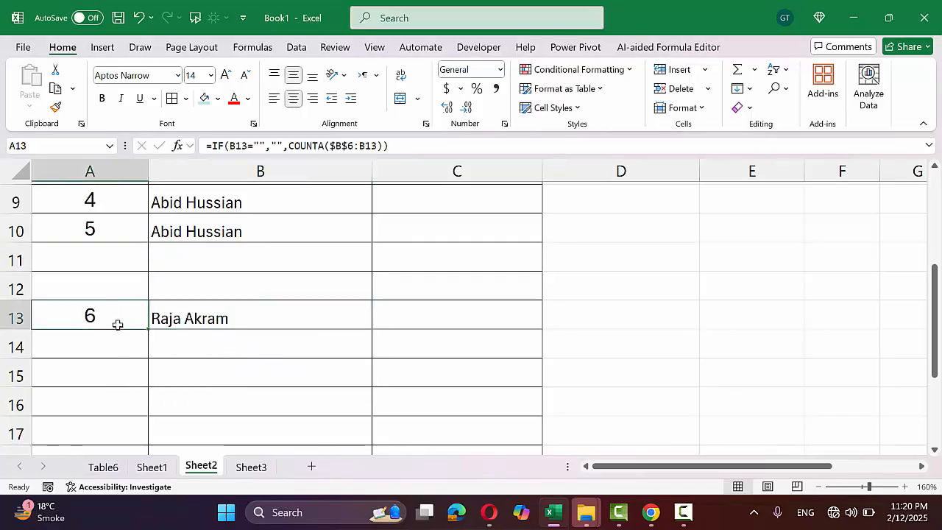
Choose the third listed name for cell B15 as another numbering test
click(311, 373)
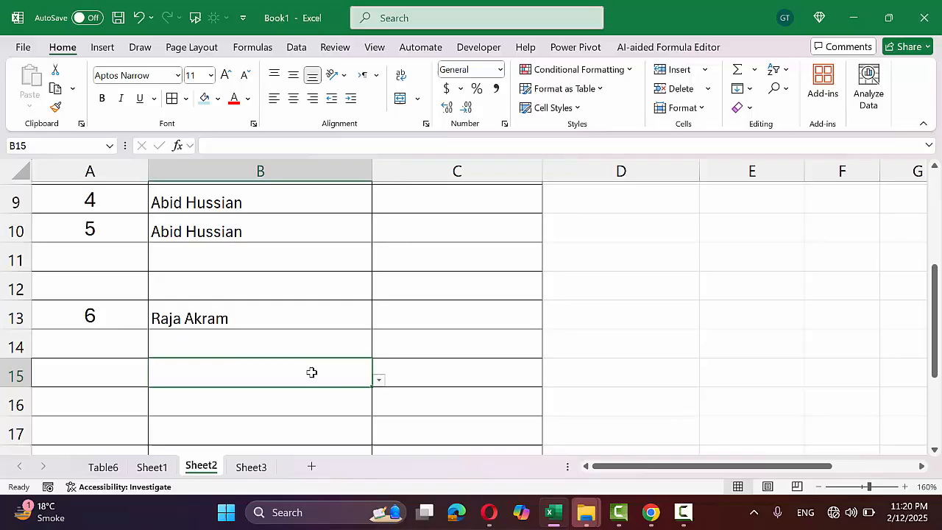
click(376, 381)
click(248, 419)
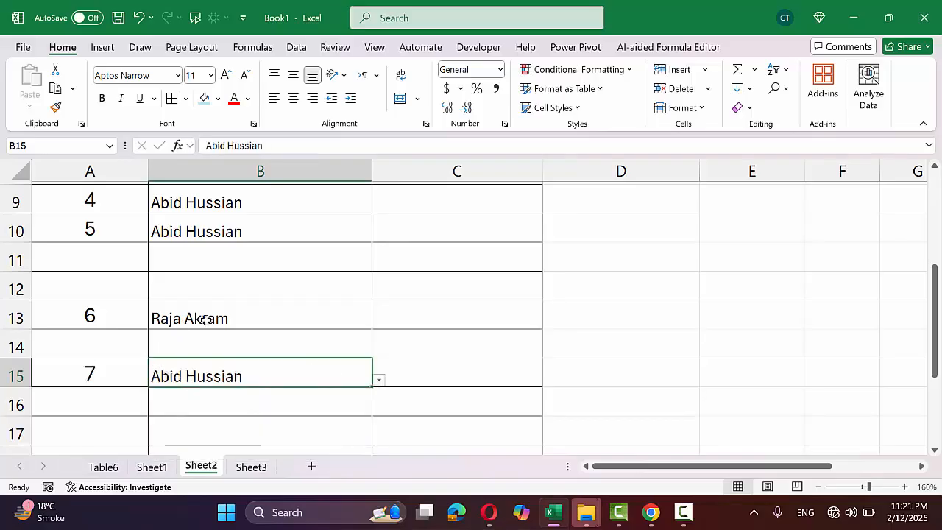
Clear the test names from cells B15 and B13
key(Delete)
key(Up)
key(Up)
key(Delete)
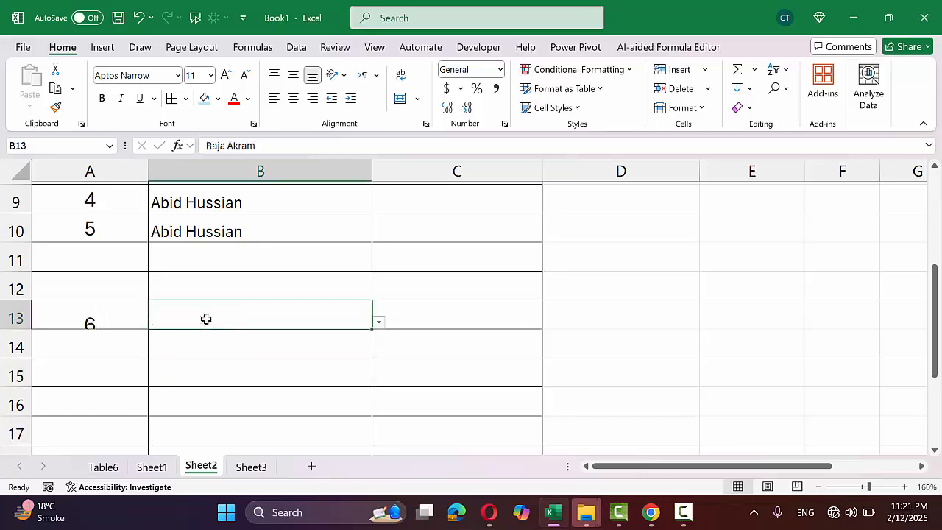
Fill the Sale cells C6:C17 with random amounts using =RANDBETWEEN(45000,90000)
scroll(255, 279, up, 3)
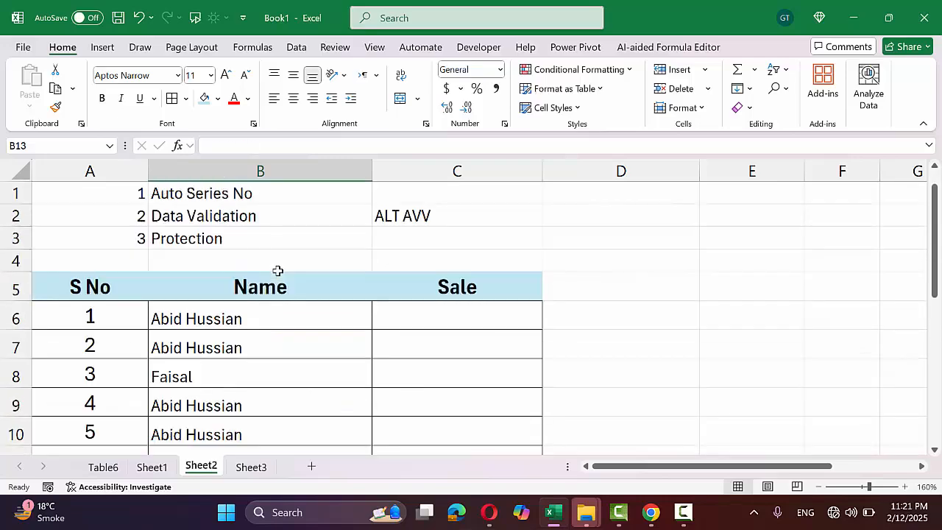
scroll(332, 280, down, 1)
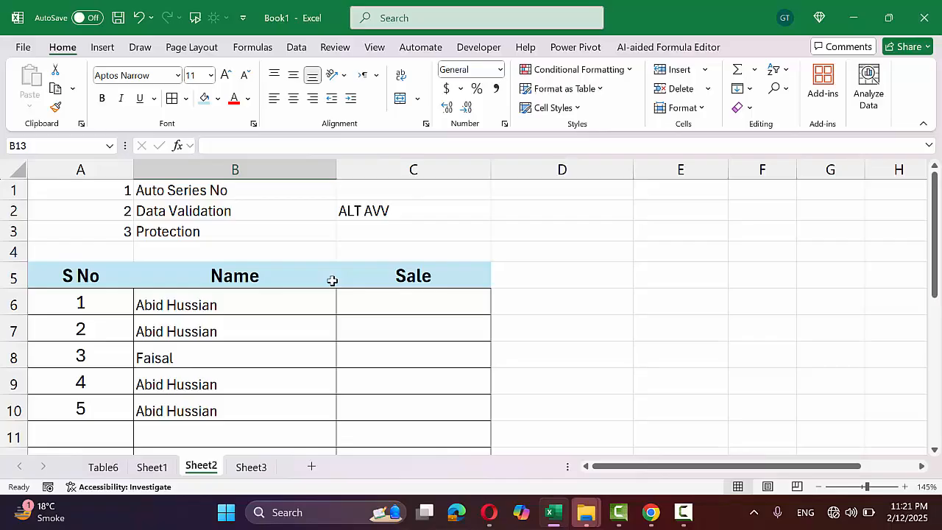
scroll(335, 283, down, 1)
drag(382, 245, 378, 434)
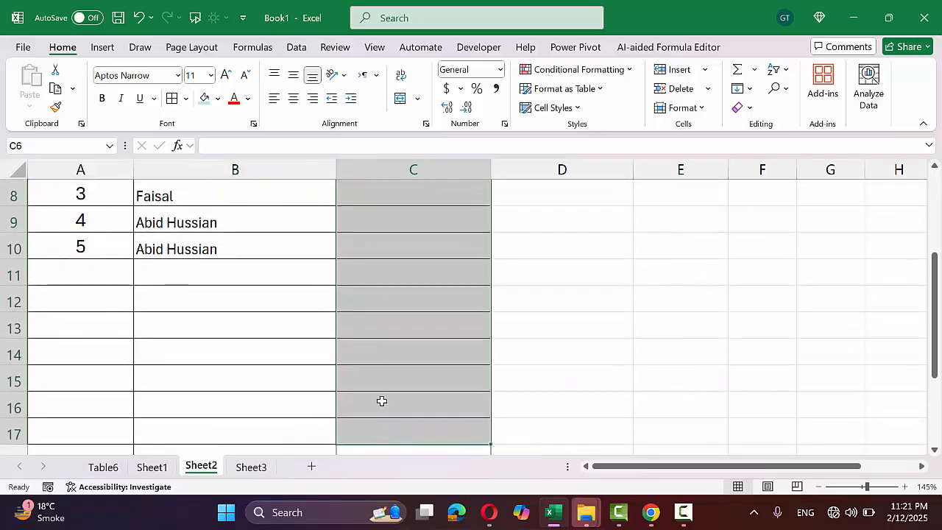
scroll(382, 401, up, 3)
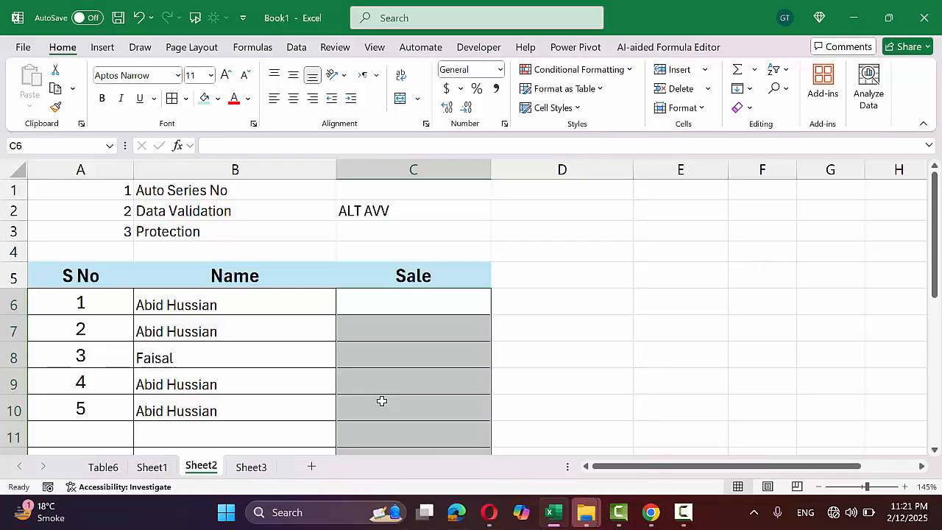
text(=)
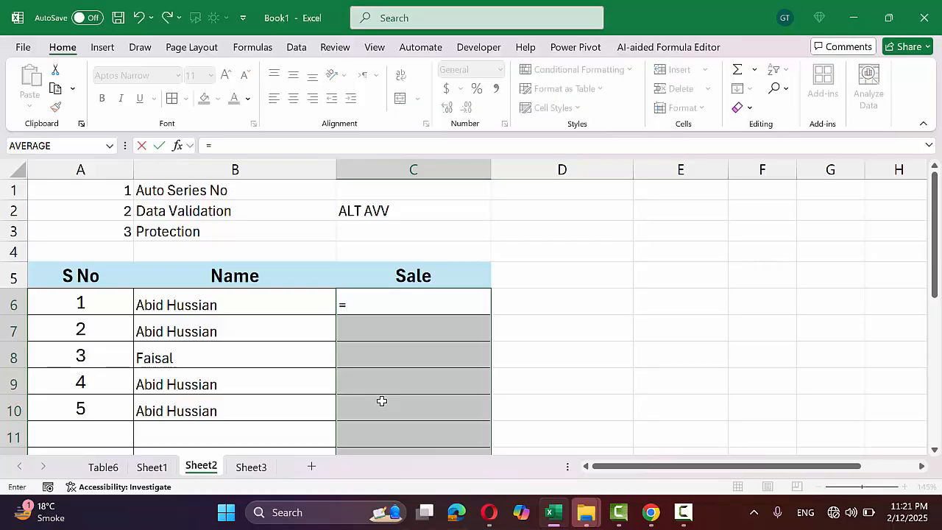
text(ran)
key(Down)
key(Down)
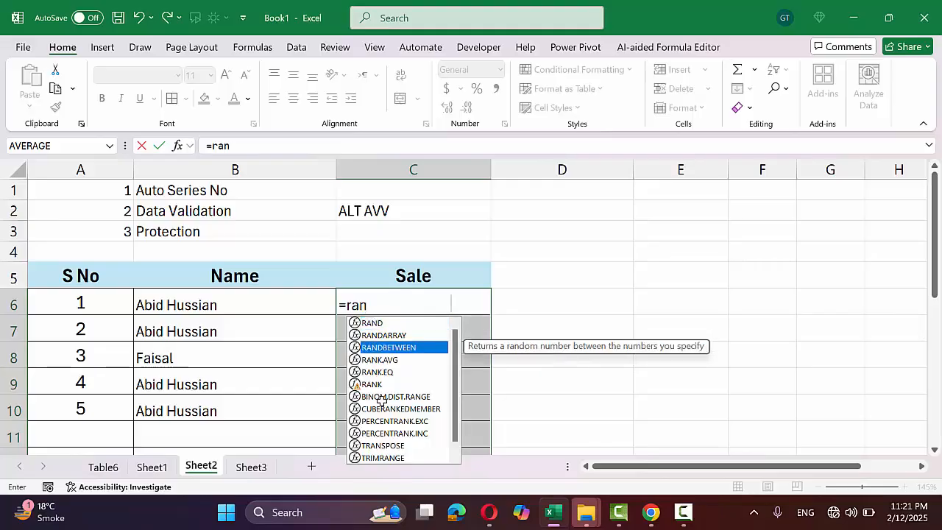
key(Tab)
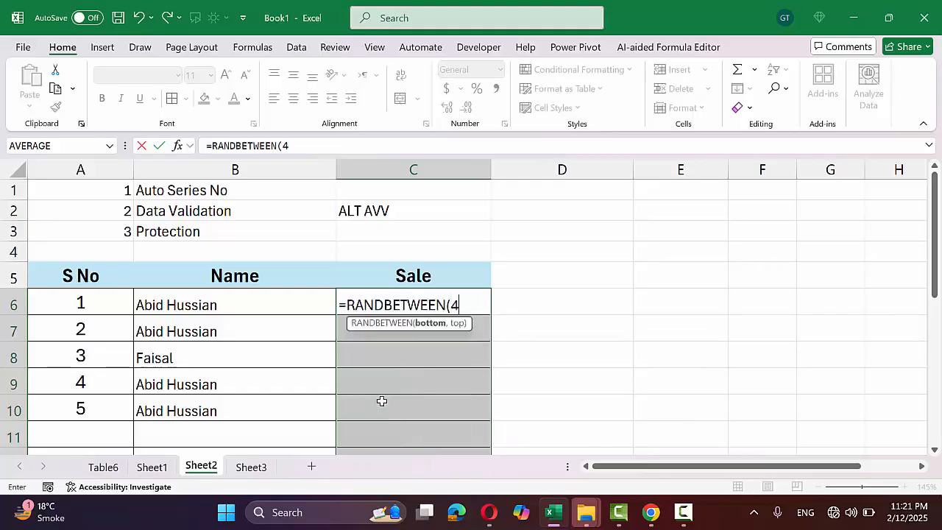
text(45000,)
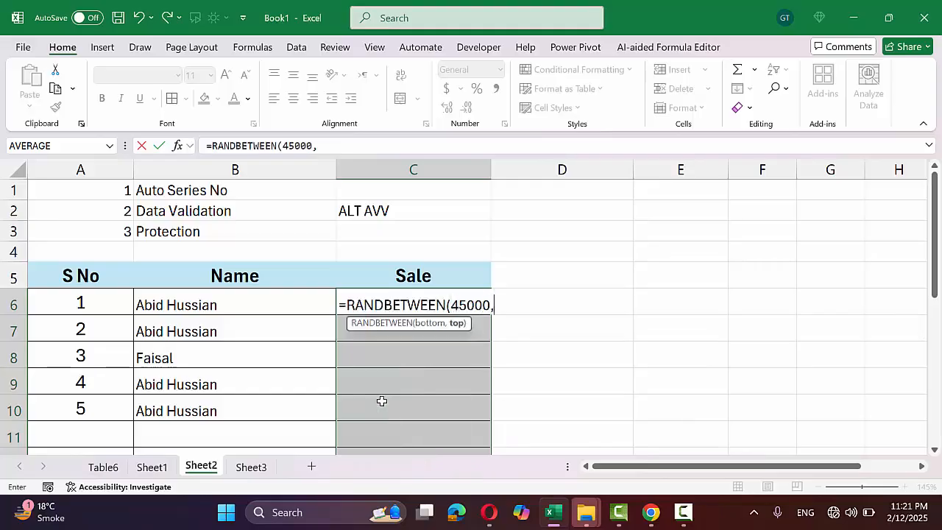
text(90000))
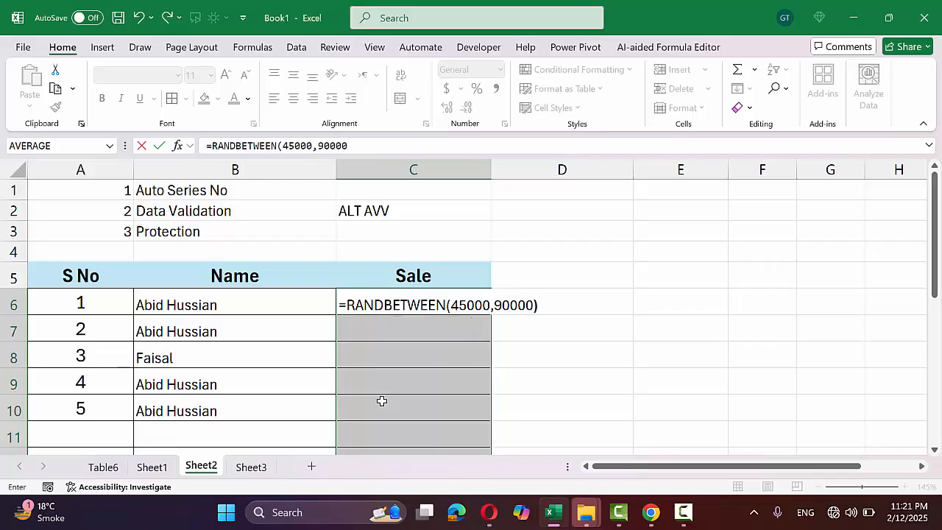
key(ctrl+Return)
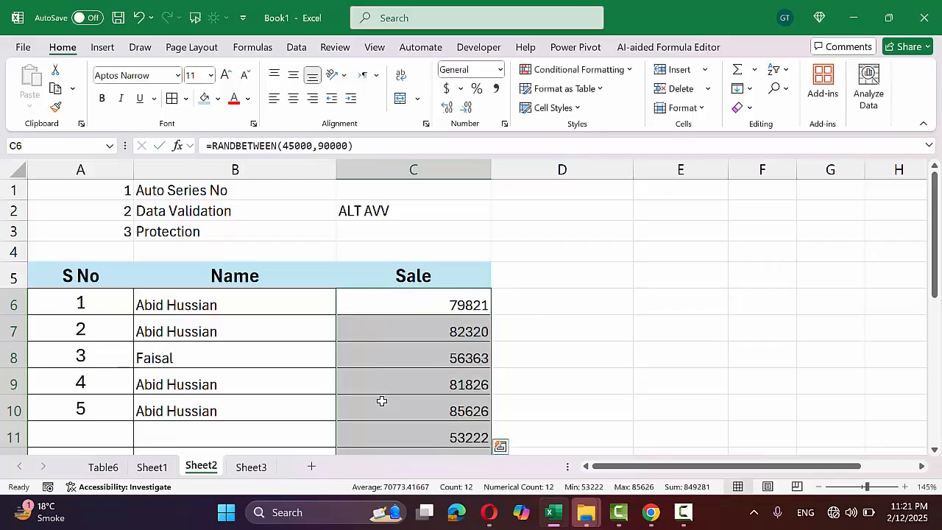
Replace the random formulas in C6:C17 with their fixed values using Paste Special Values
scroll(397, 380, down, 3)
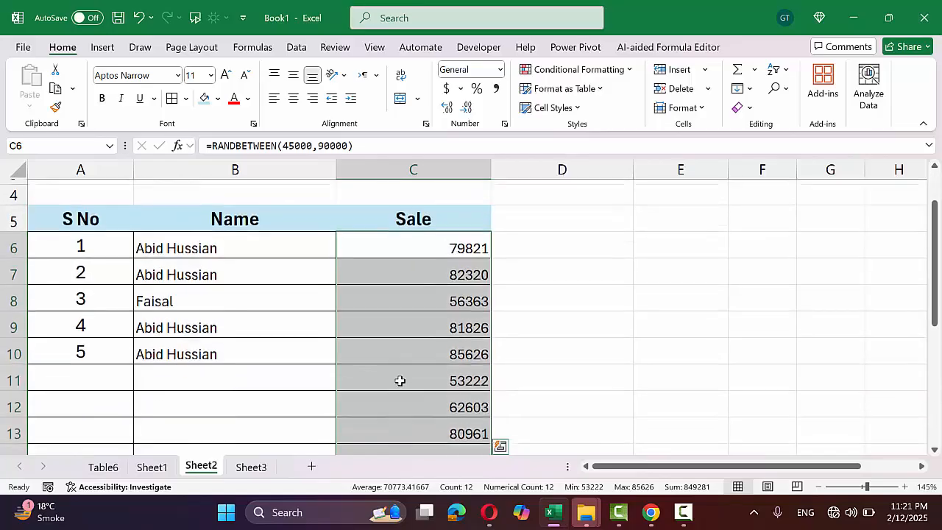
scroll(400, 381, up, 2)
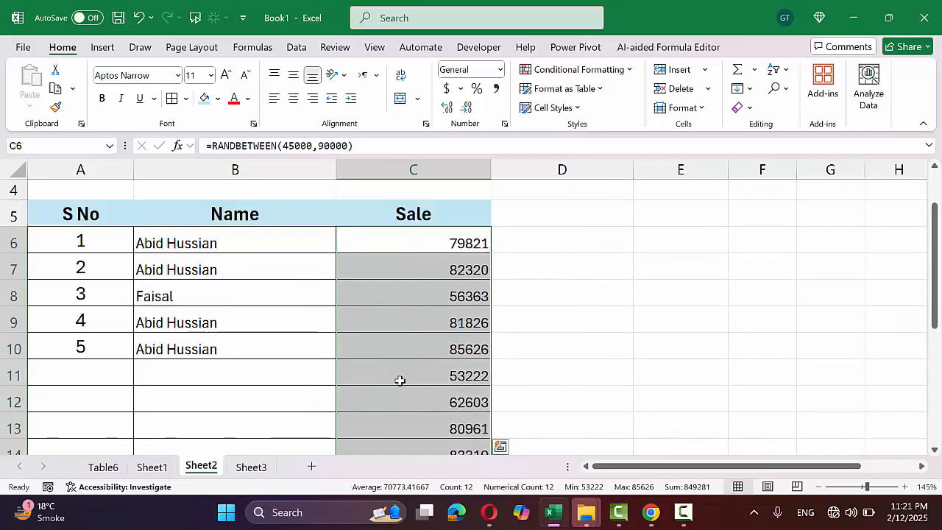
key(ctrl+c)
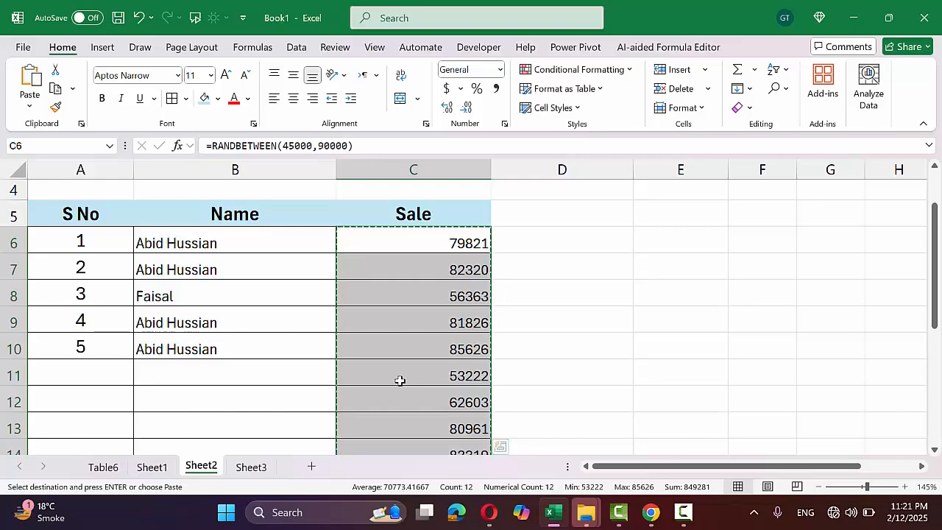
key(ctrl+alt+v)
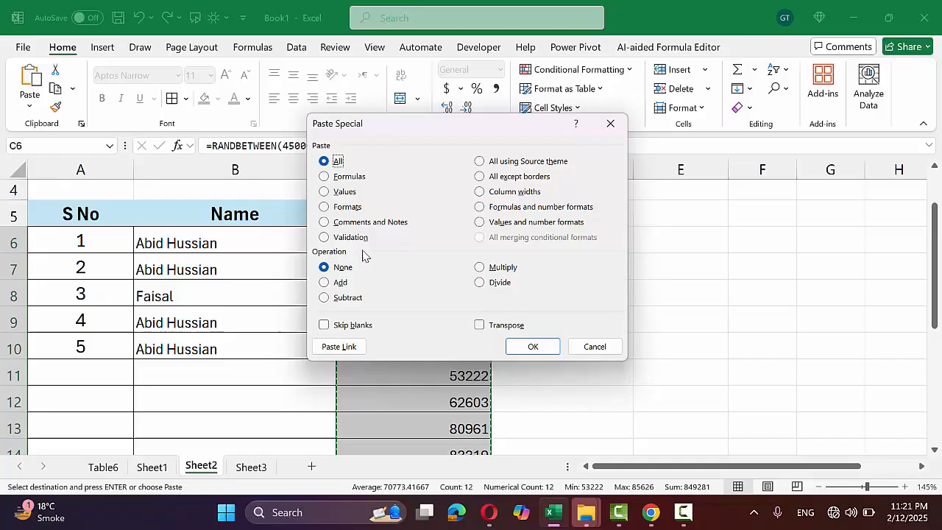
click(342, 192)
click(535, 347)
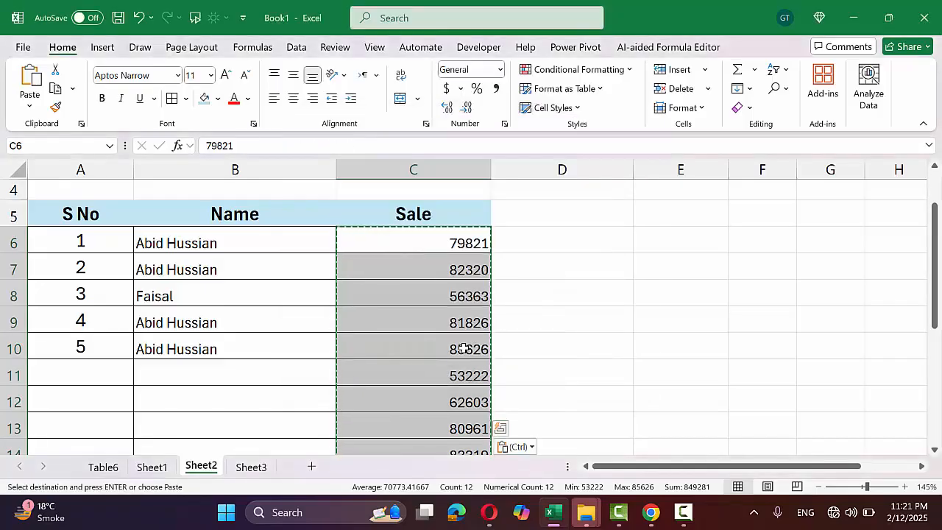
key(Escape)
drag(449, 233, 429, 383)
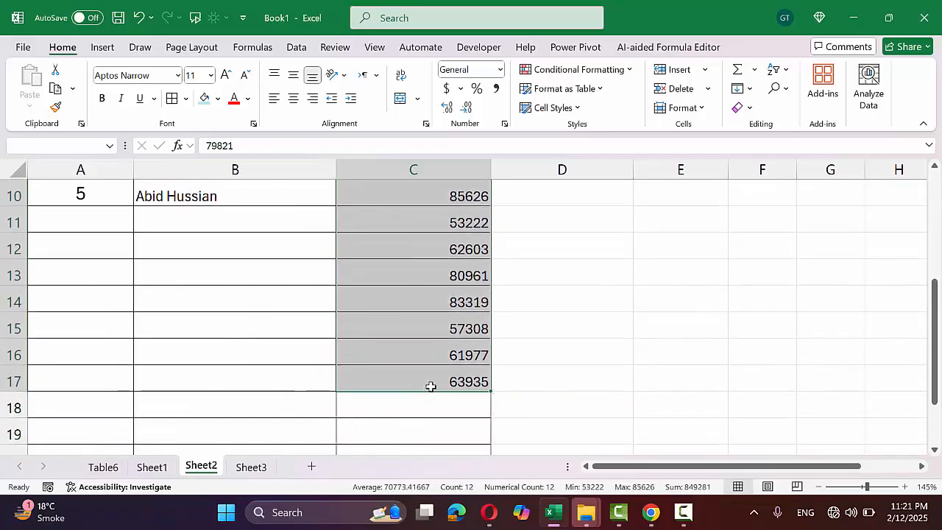
scroll(429, 384, up, 2)
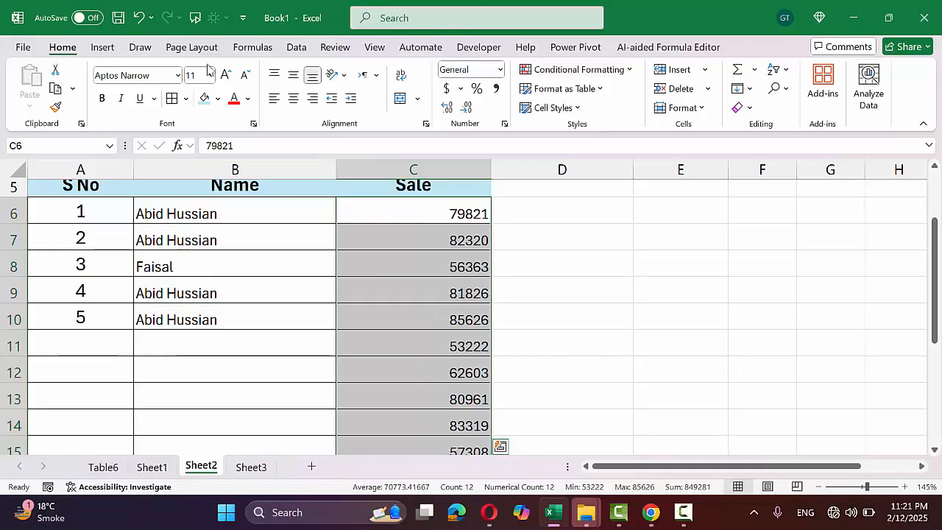
click(335, 47)
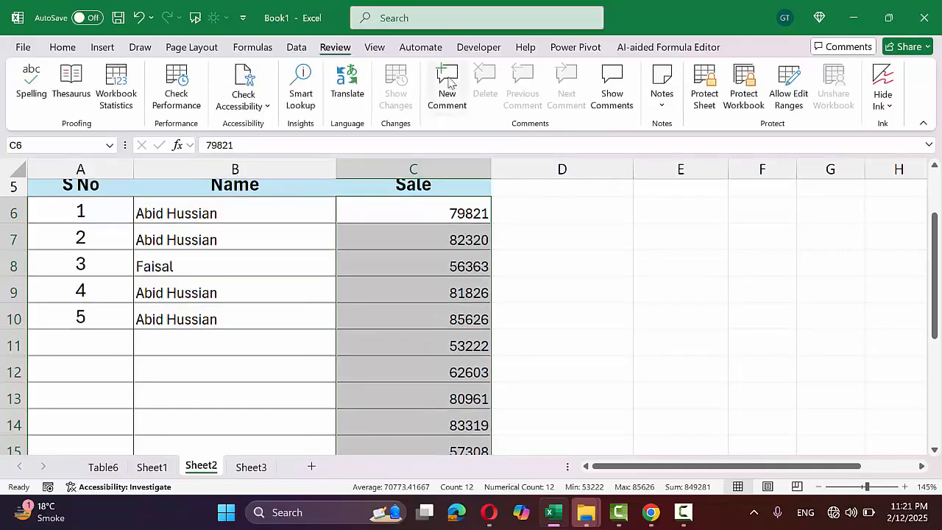
click(66, 47)
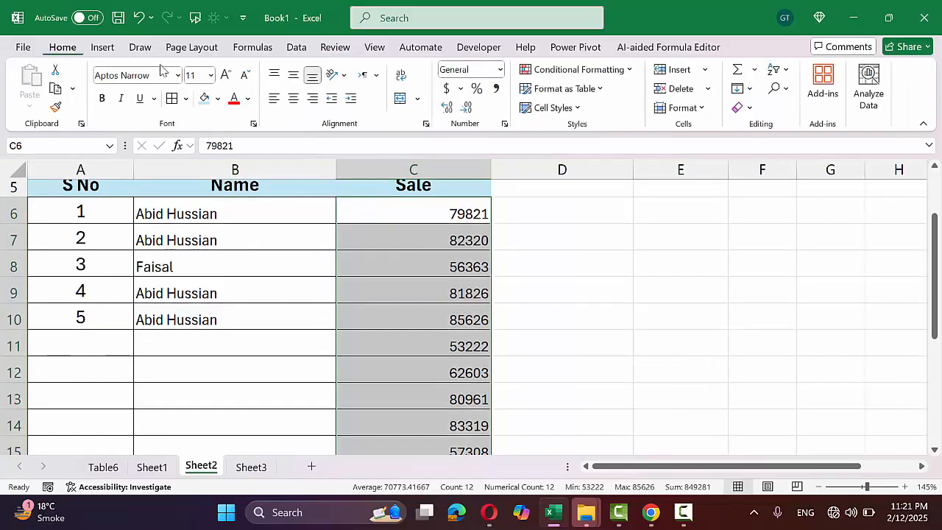
click(335, 49)
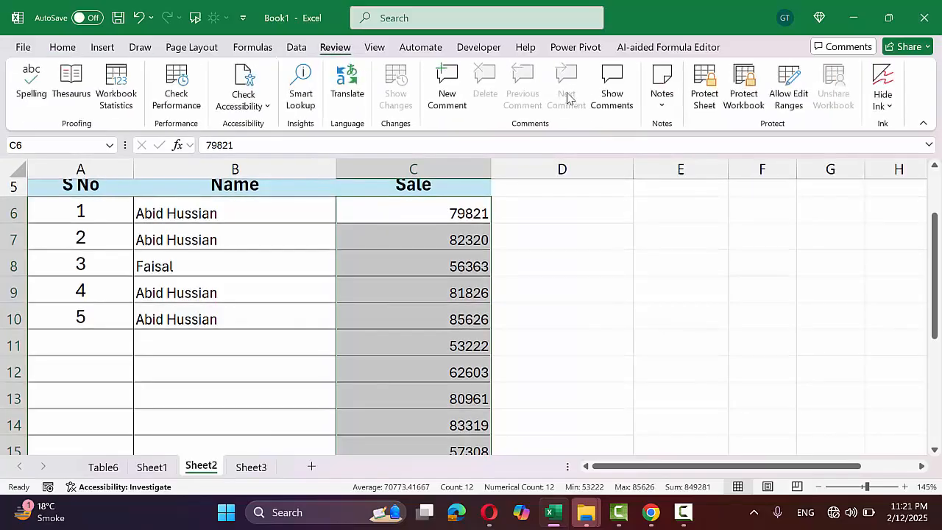
click(704, 103)
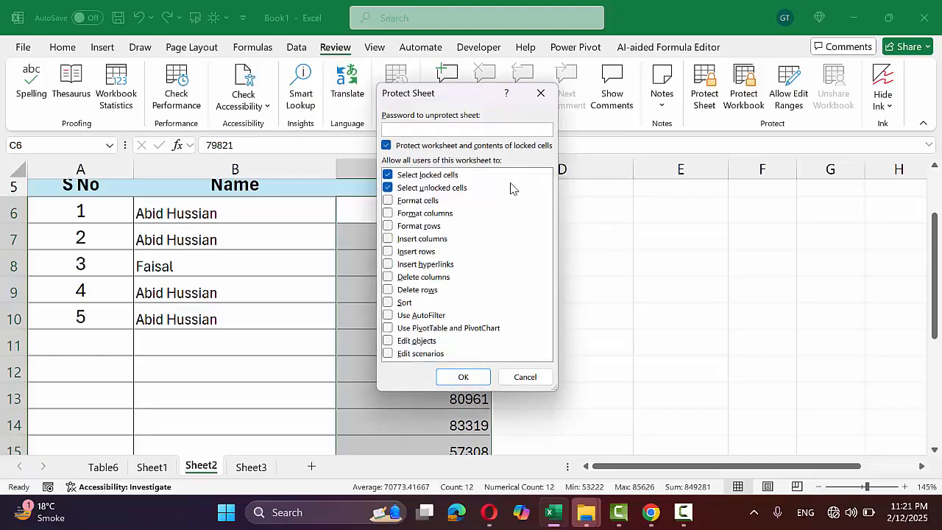
key(Escape)
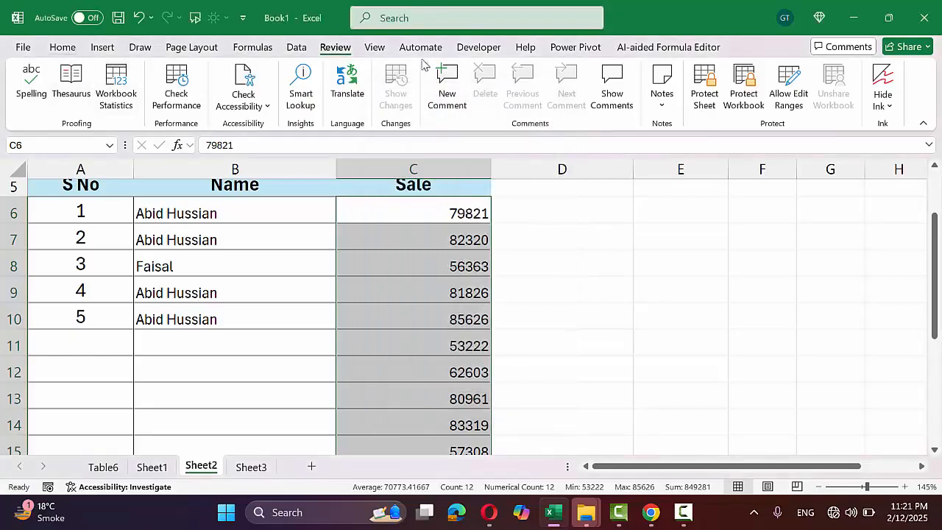
Protect Sheet2 with a password, keeping the default permissions to select locked and unlocked cells, and reenter the password to confirm
click(62, 48)
click(699, 107)
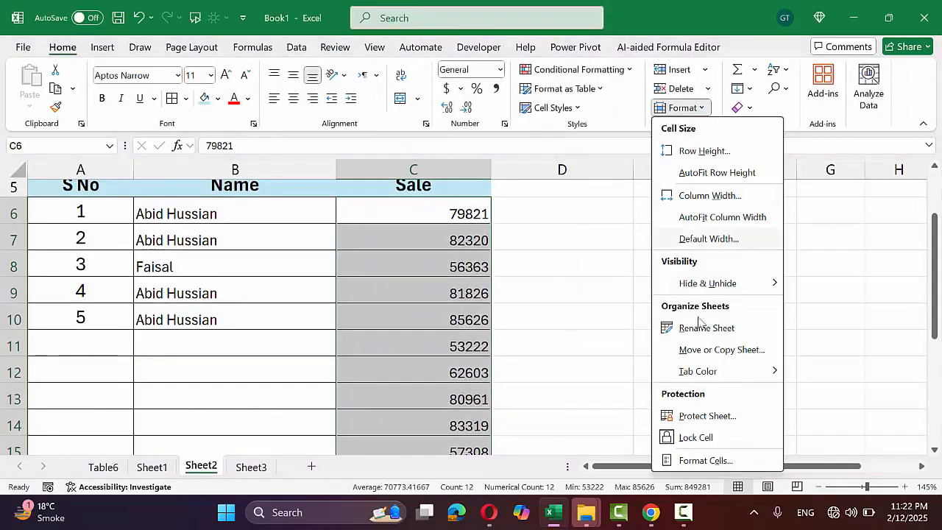
click(704, 416)
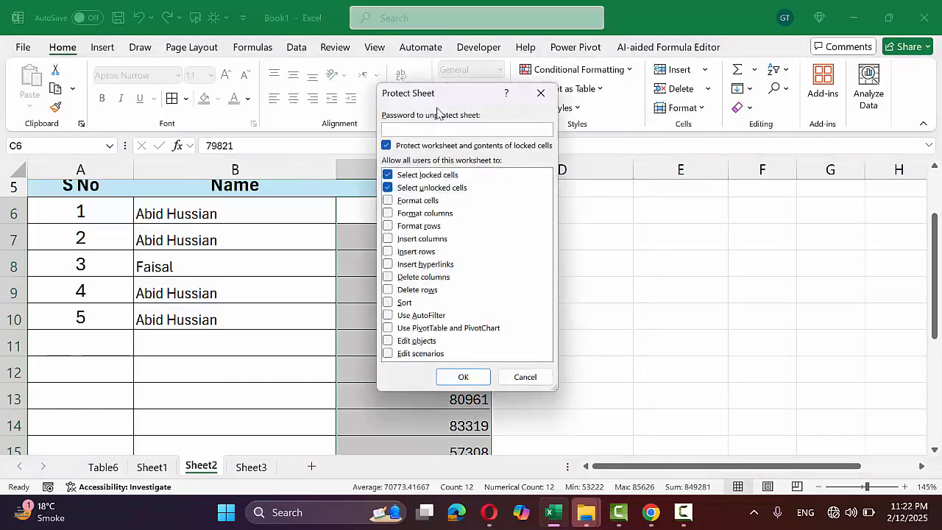
drag(443, 95, 554, 119)
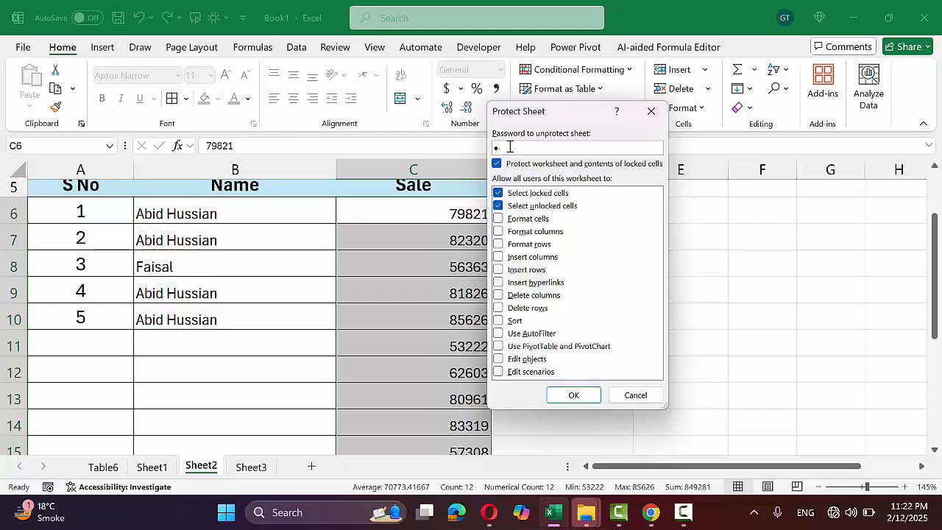
key(Return)
text(1)
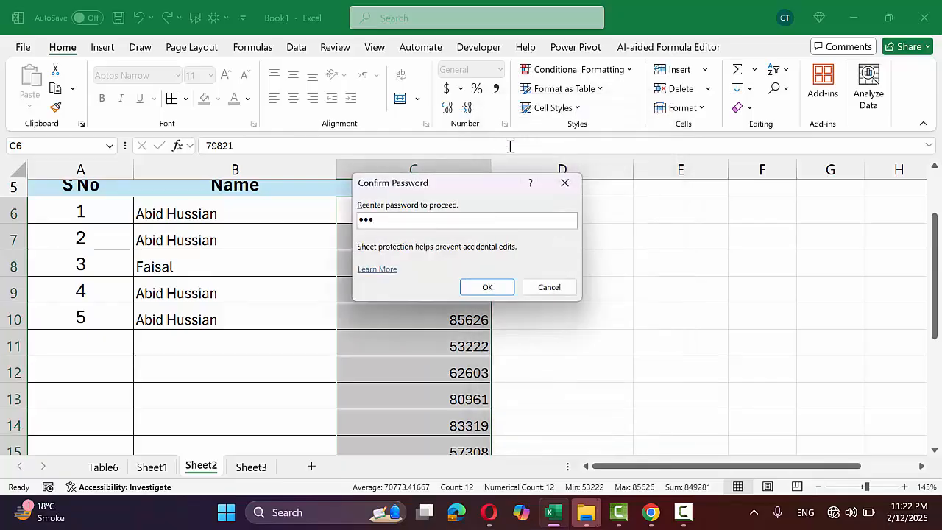
key(Return)
Test the sheet protection by trying to delete the sale amount in C8
key(Down)
key(Down)
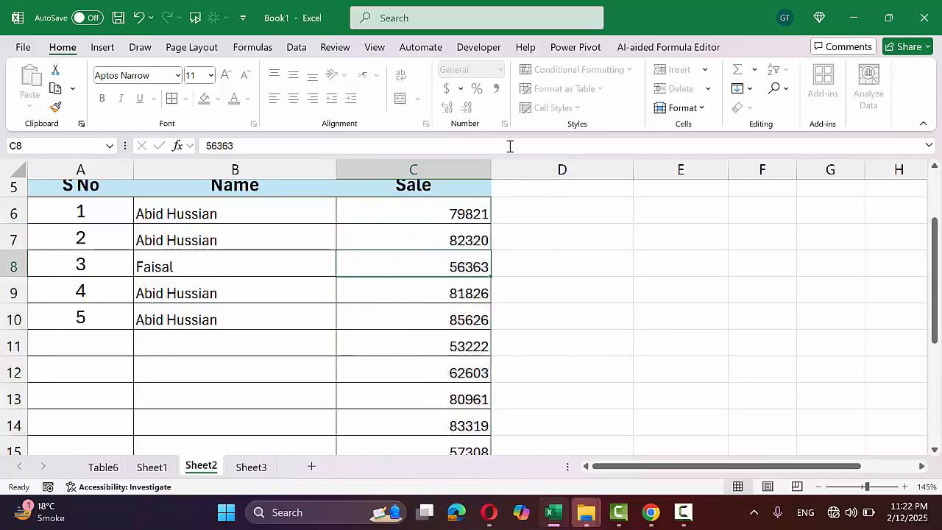
key(Delete)
key(Return)
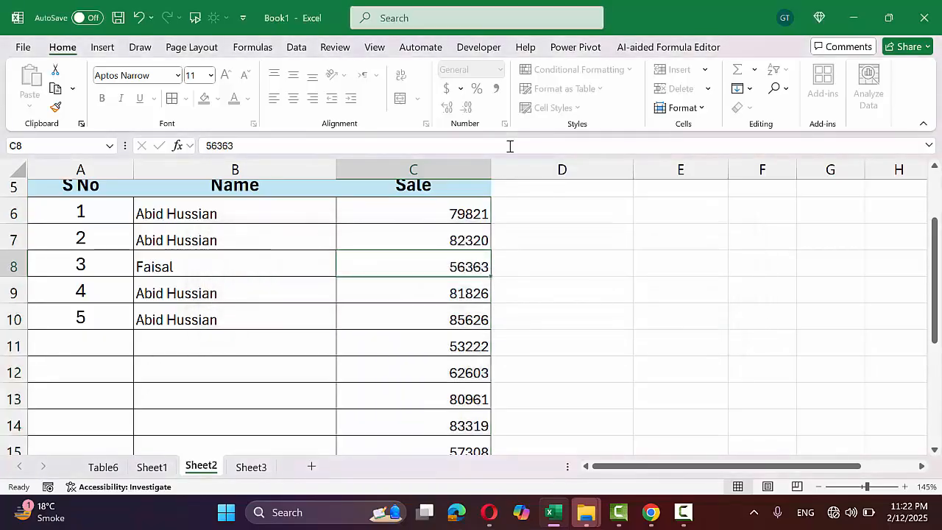
key(Delete)
key(Return)
Test the protection on the Name column by trying to choose the fourth listed name in B9
key(Left)
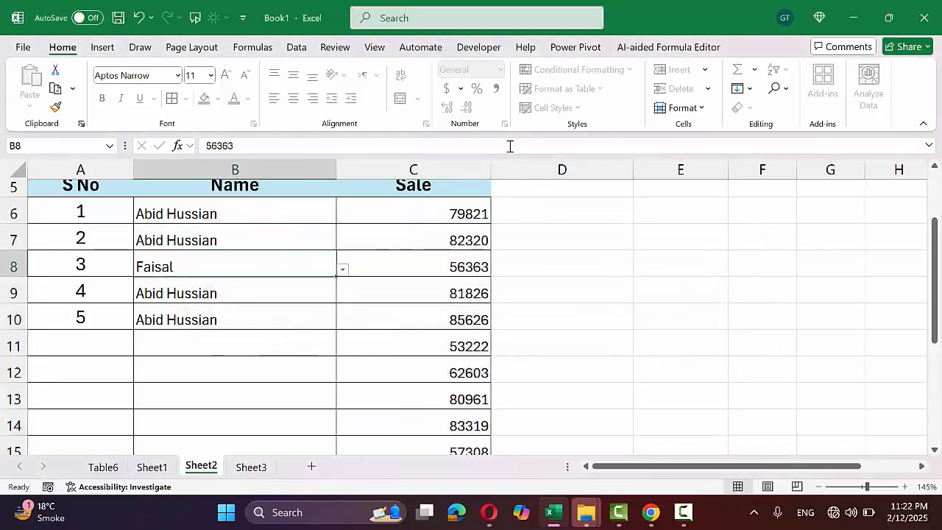
key(Down)
key(alt+Down)
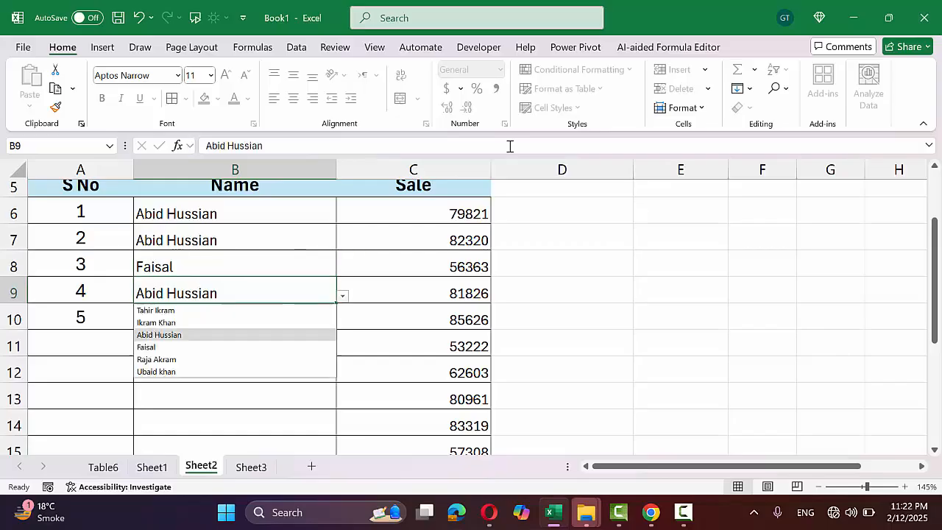
key(Down)
key(Return)
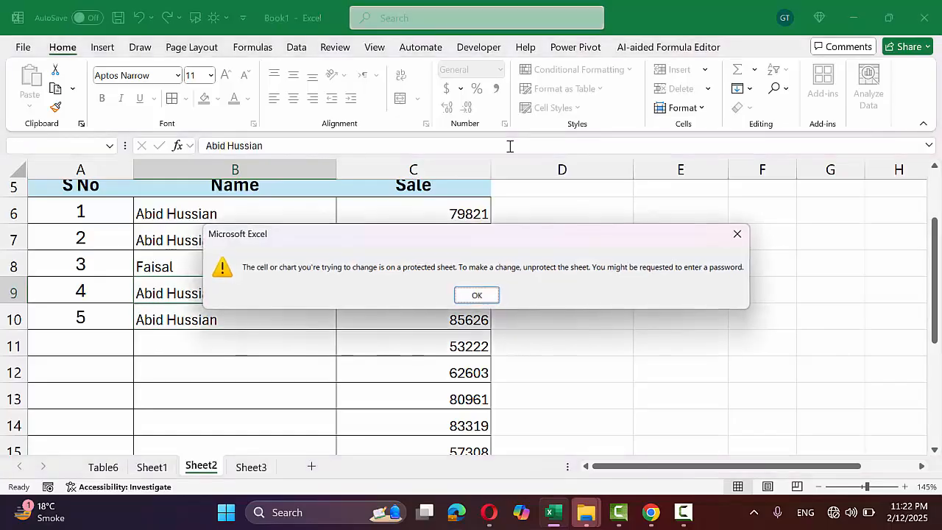
key(Return)
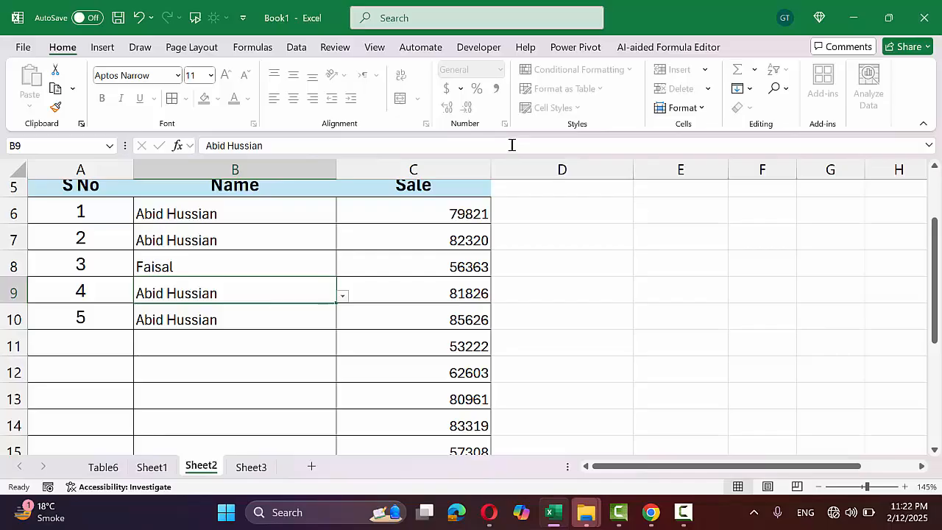
Unprotect Sheet2 by entering the sheet password
click(319, 230)
click(306, 208)
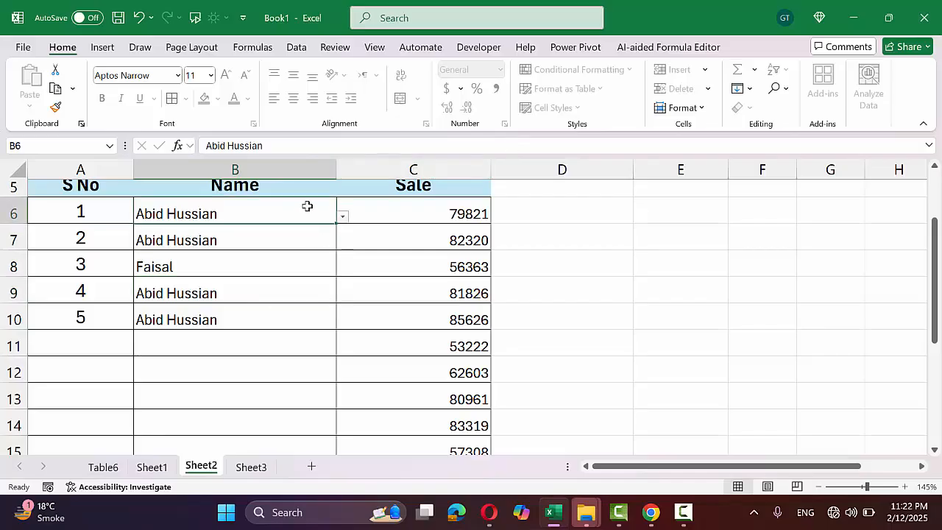
click(703, 109)
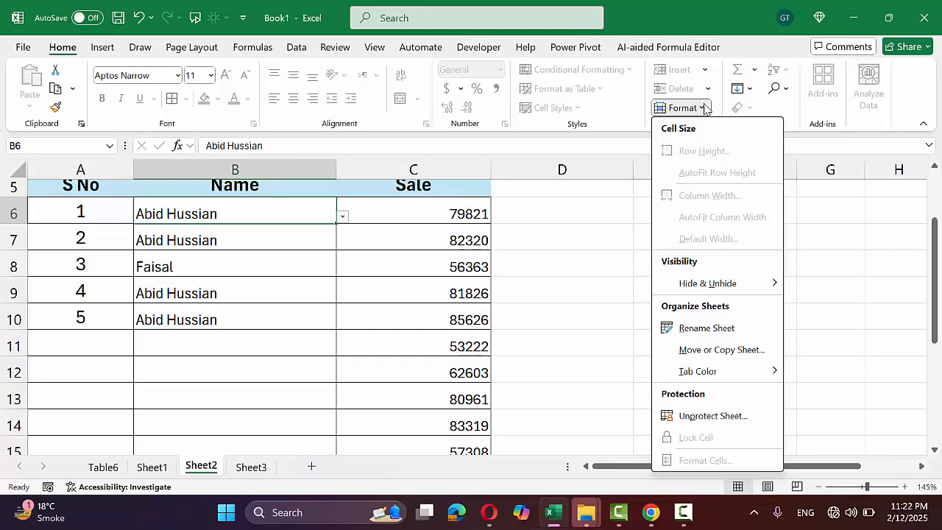
click(698, 414)
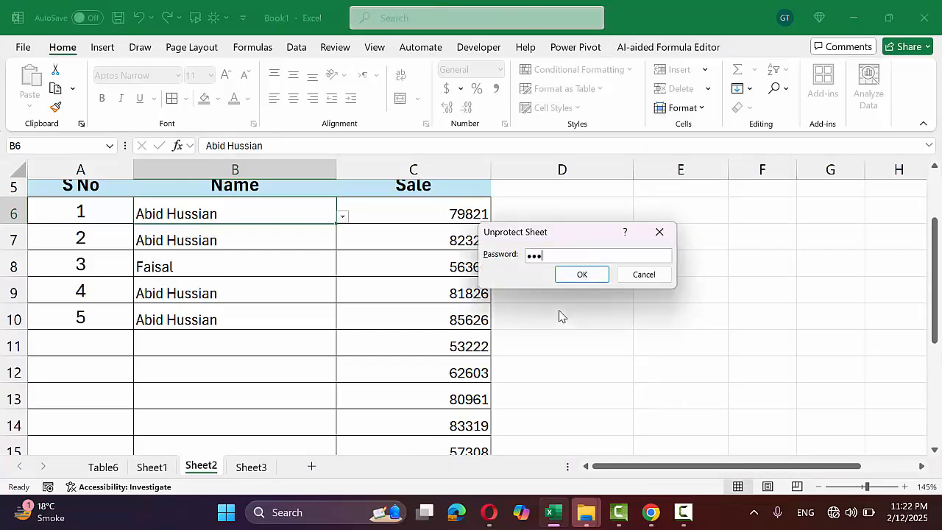
key(Return)
Check the Locked protection setting of the sale amounts in C6:C16 in the Format Cells dialog
drag(463, 213, 454, 434)
scroll(464, 360, up, 2)
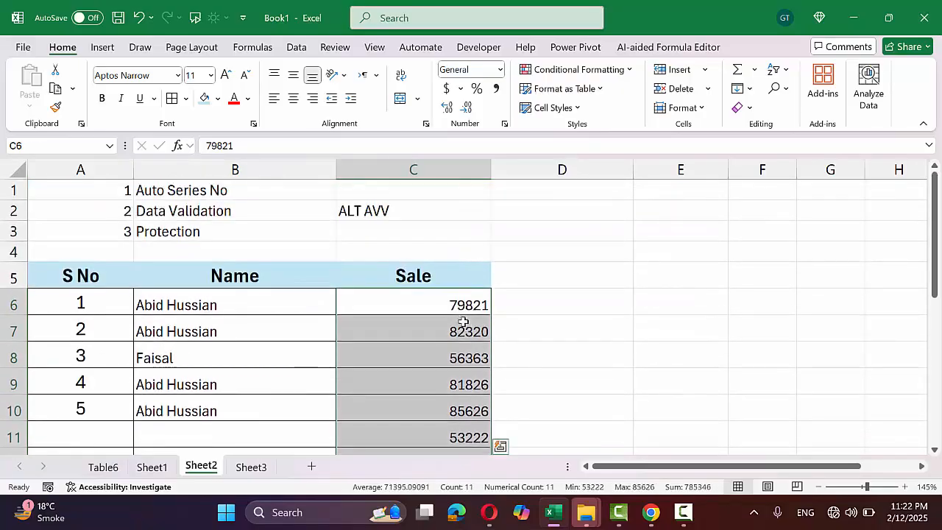
scroll(464, 320, down, 1)
scroll(464, 320, down, 1)
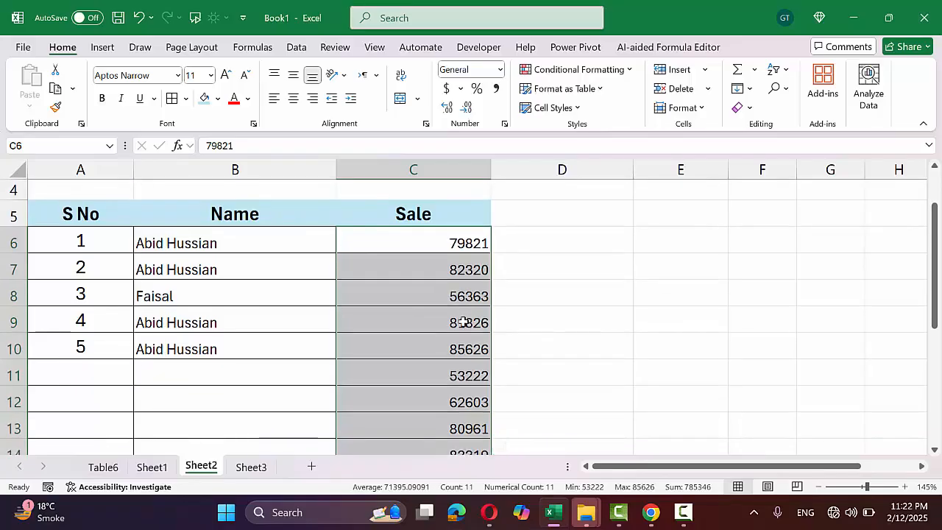
key(ctrl+1)
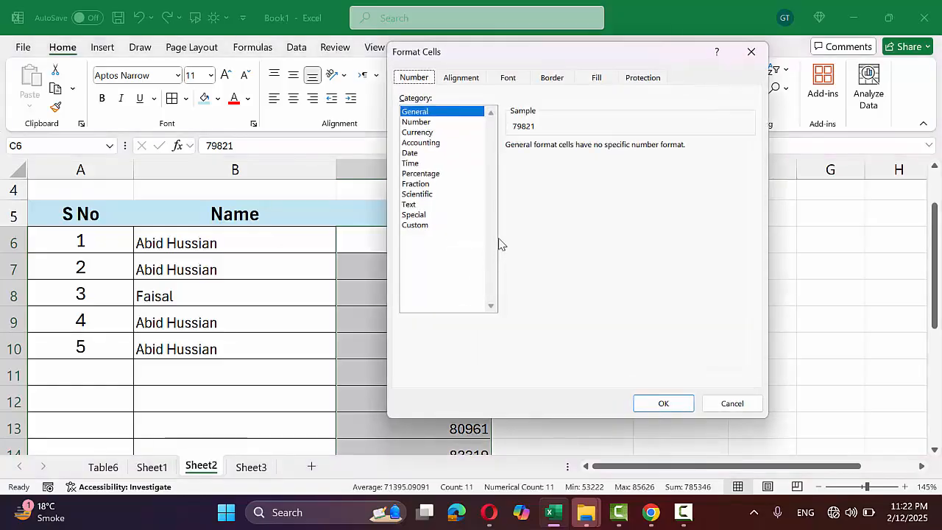
click(654, 76)
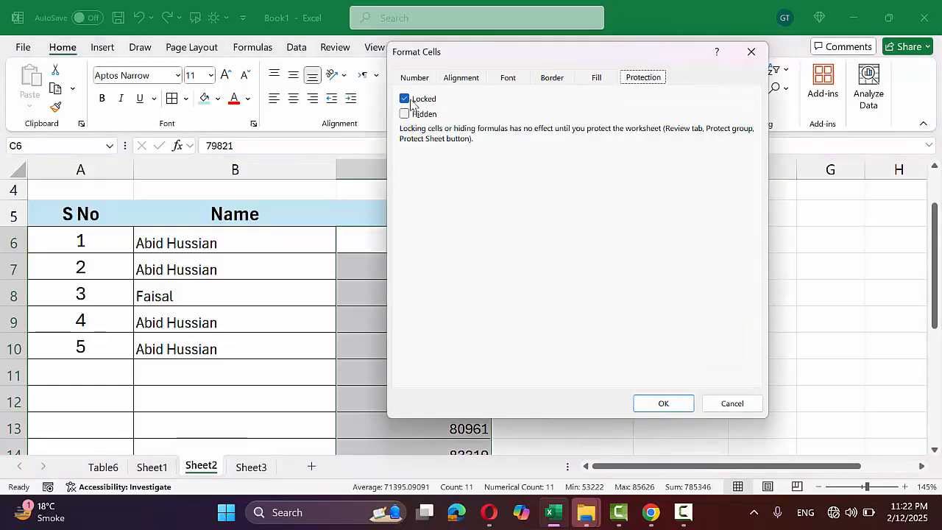
key(Return)
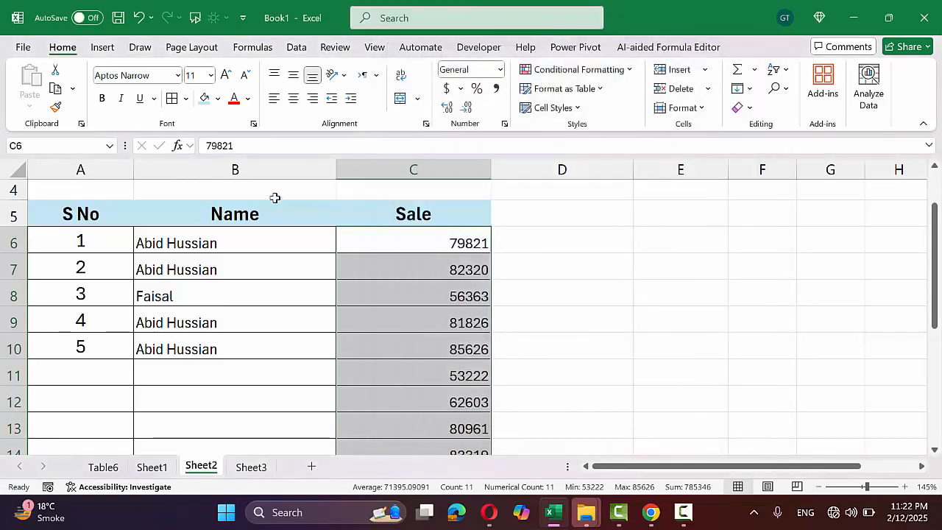
Turn off the Locked protection setting for all cells of Sheet2
click(23, 168)
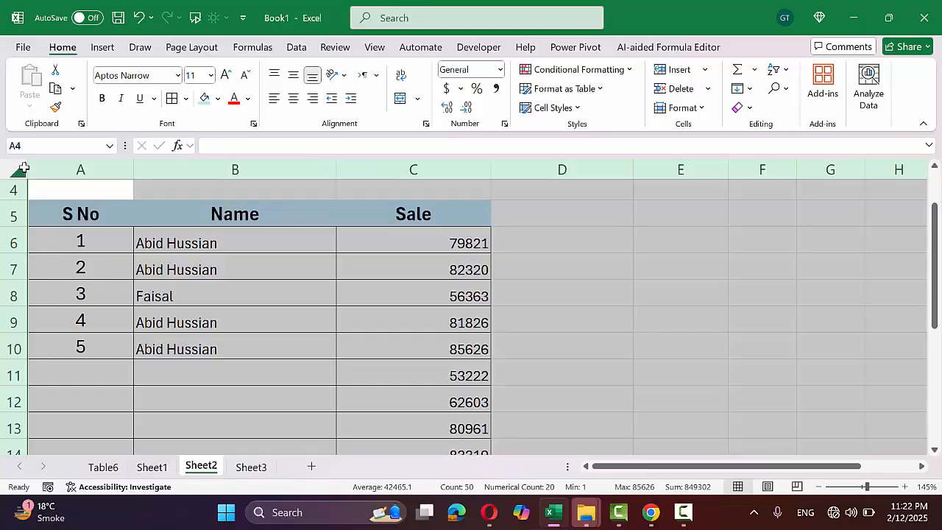
key(ctrl+1)
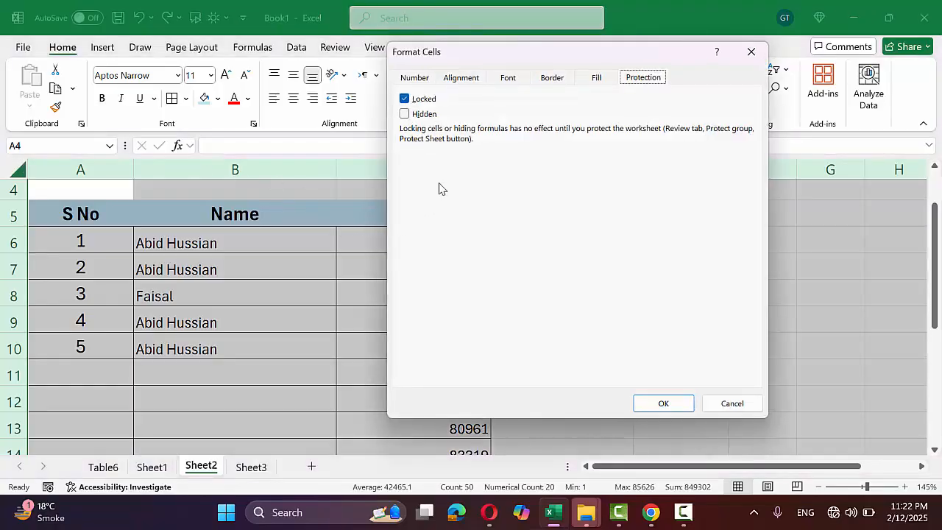
click(410, 100)
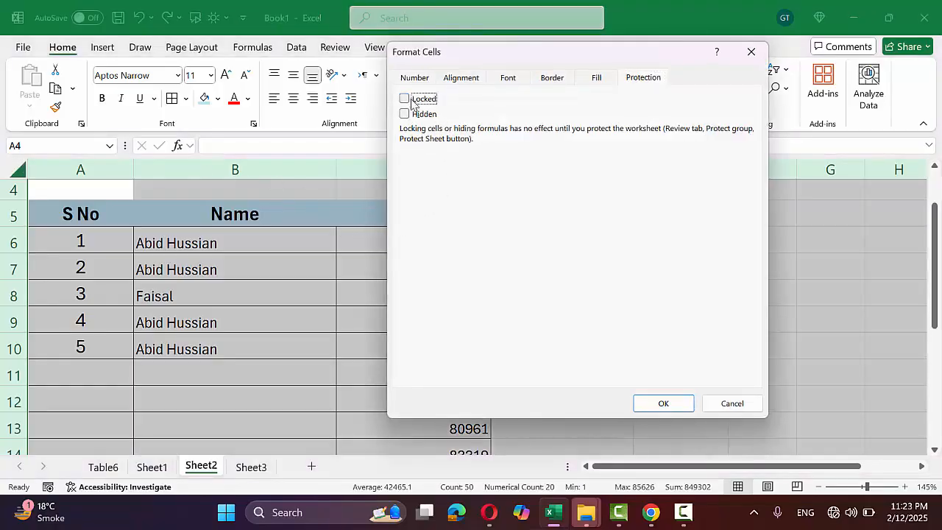
click(667, 403)
Turn on the Locked protection setting for only the sale amounts in C6:C17
drag(467, 254, 459, 414)
scroll(459, 414, up, 2)
scroll(459, 415, up, 1)
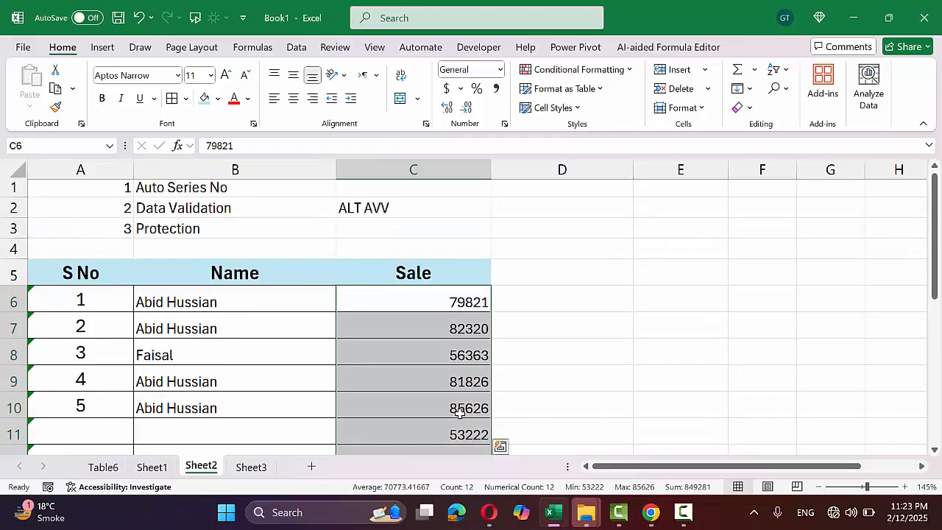
key(super)
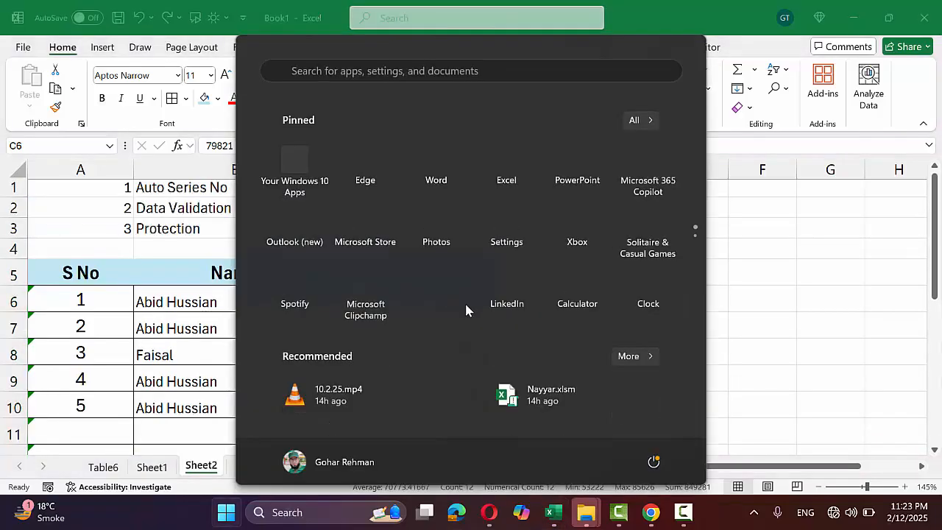
key(Escape)
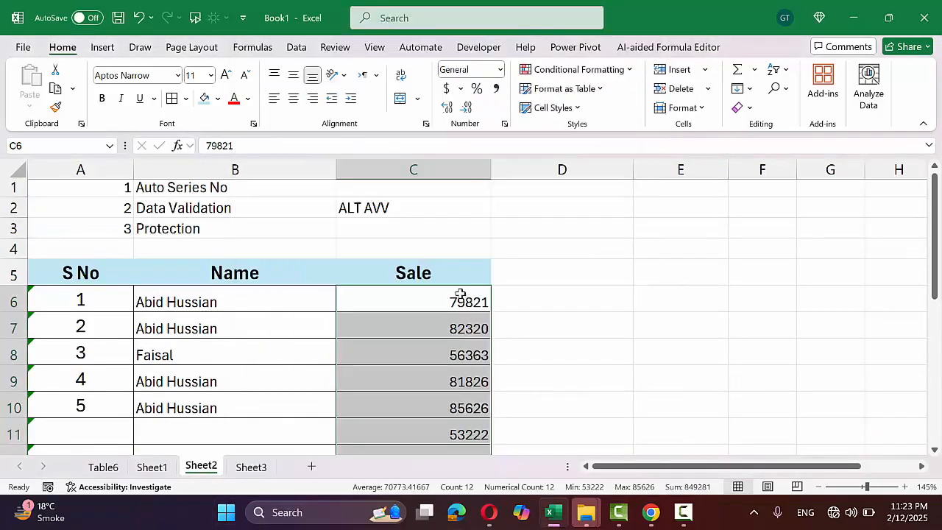
key(ctrl+1)
click(410, 101)
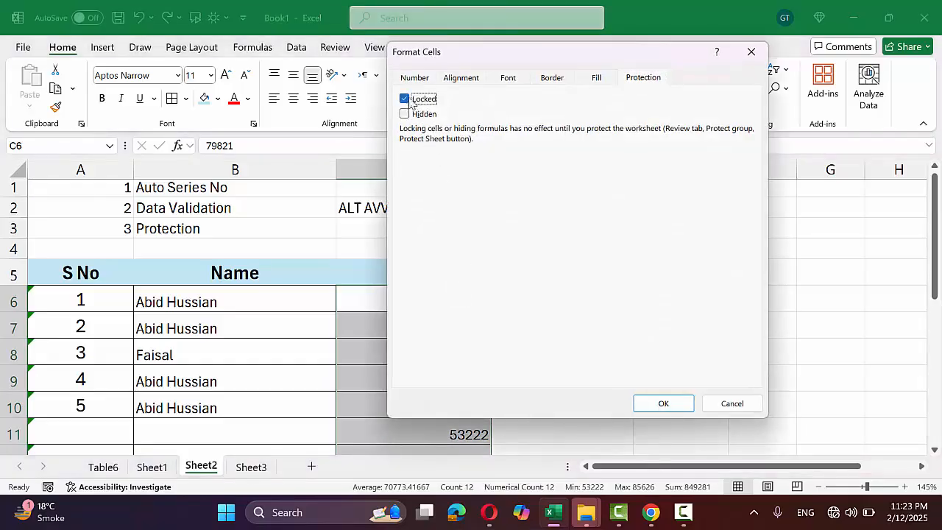
click(655, 406)
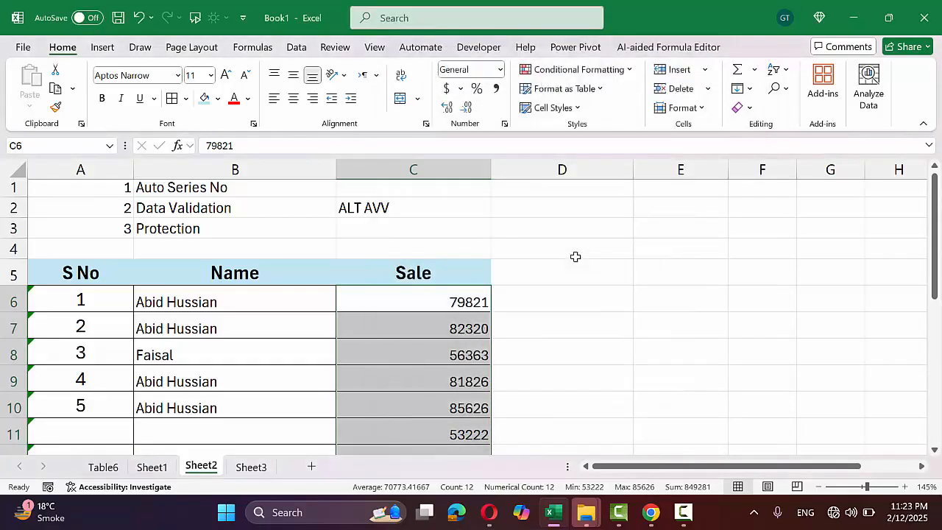
Protect Sheet2 without a password, allowing selection of unlocked cells but not of locked cells
click(697, 111)
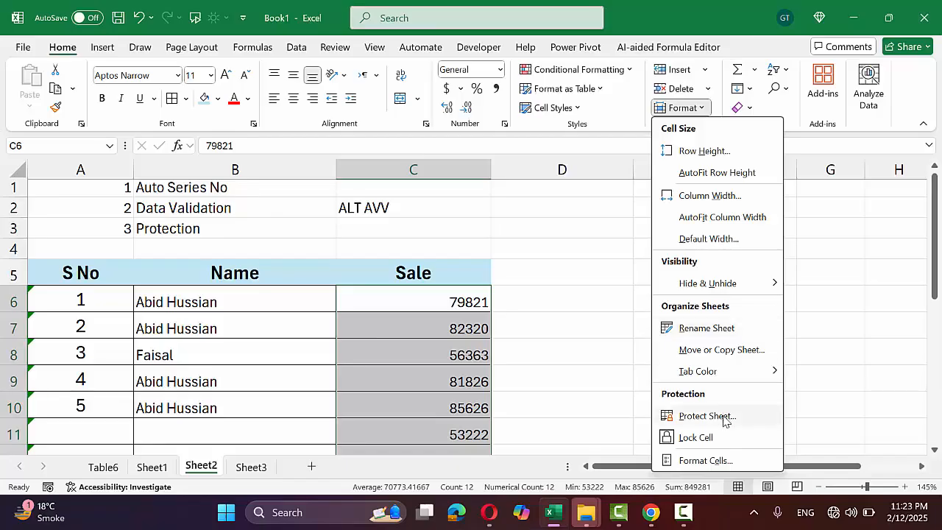
click(724, 417)
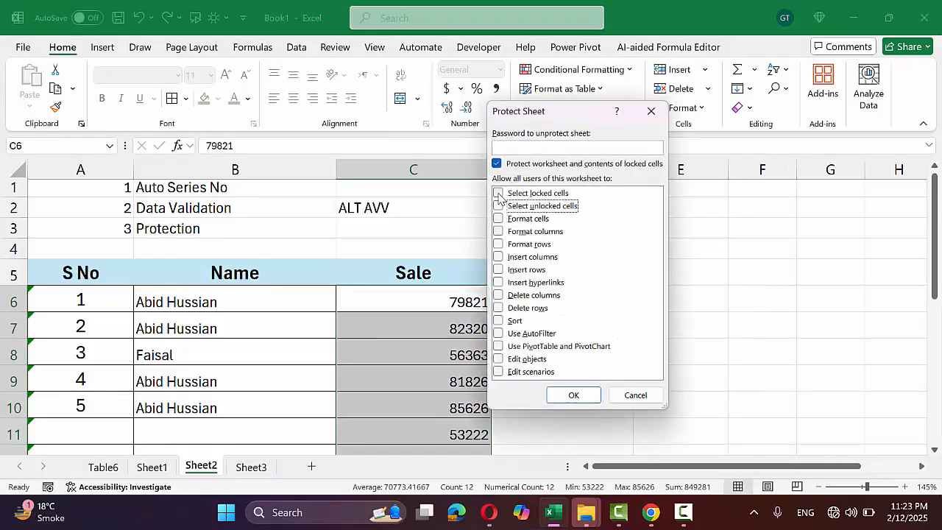
click(499, 195)
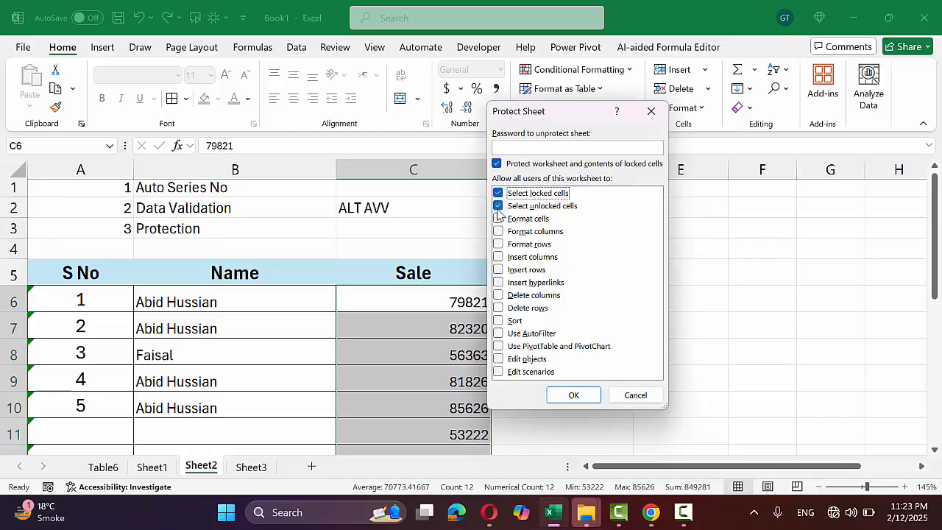
click(498, 208)
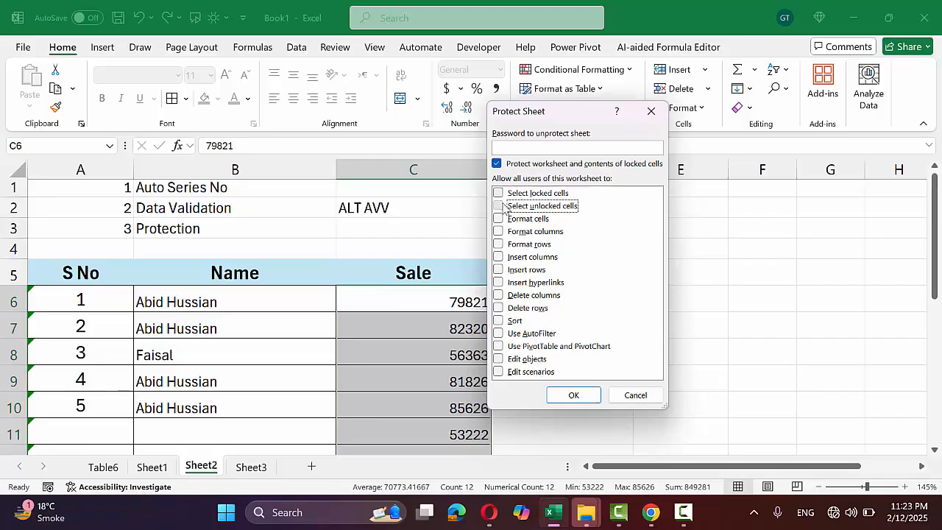
click(499, 207)
click(586, 392)
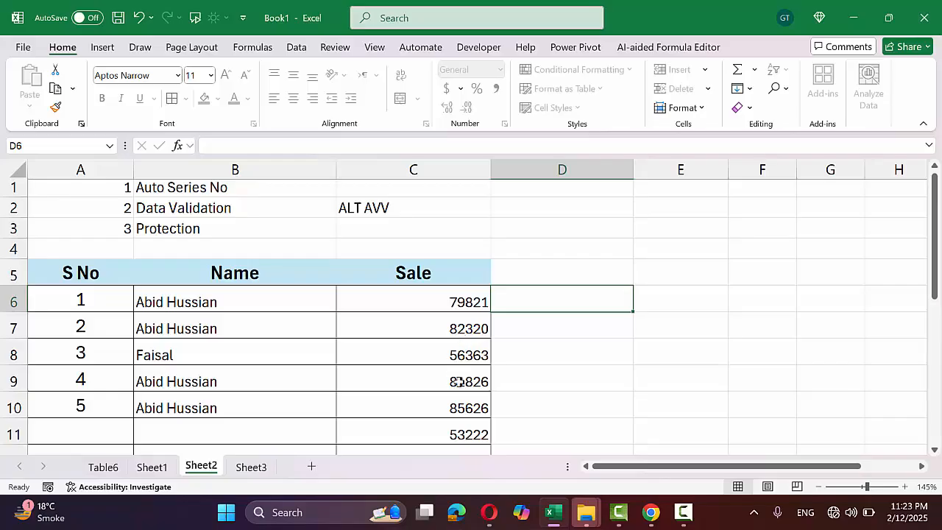
Look over the protected Sale column and unprotect Sheet2
scroll(464, 413, down, 3)
scroll(457, 331, up, 3)
click(682, 108)
click(702, 406)
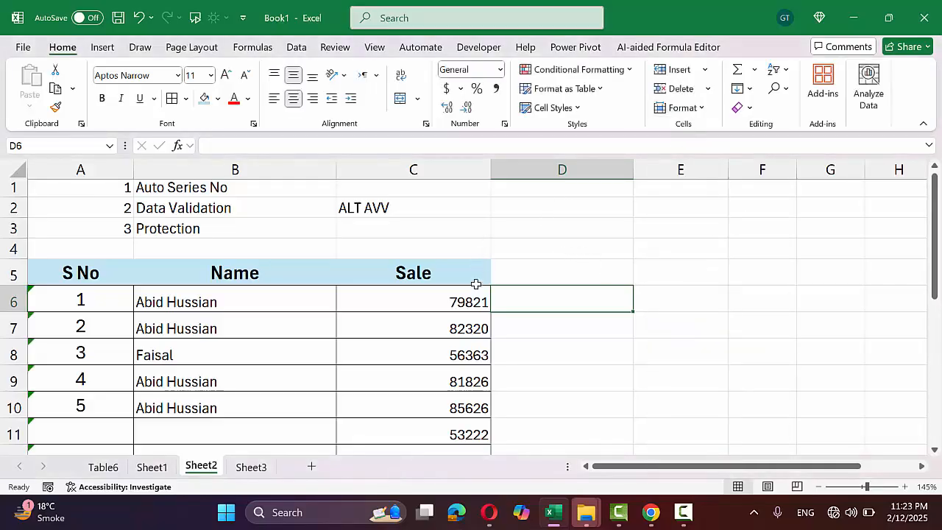
Select the sale amounts in C6:C17 and protect Sheet2 without a password, allowing selection of both locked and unlocked cells
drag(475, 298, 452, 336)
scroll(515, 287, up, 4)
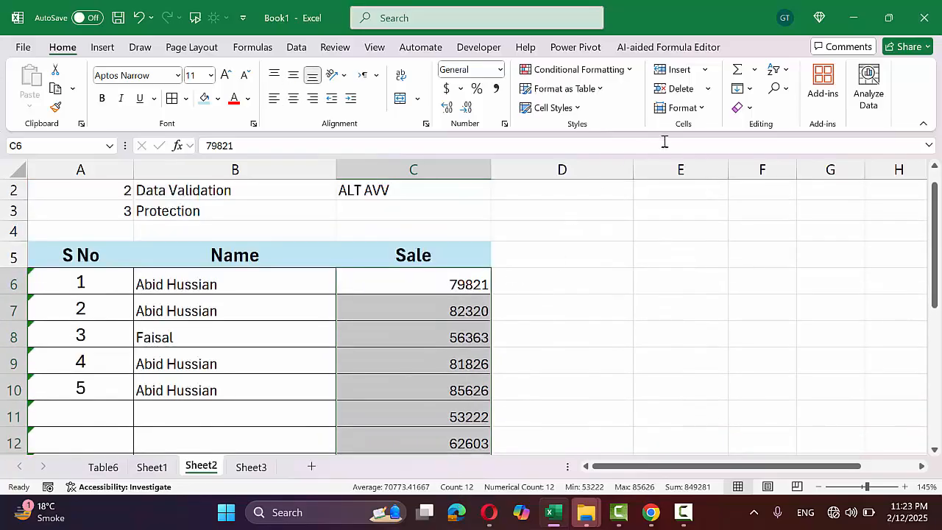
click(702, 108)
click(699, 414)
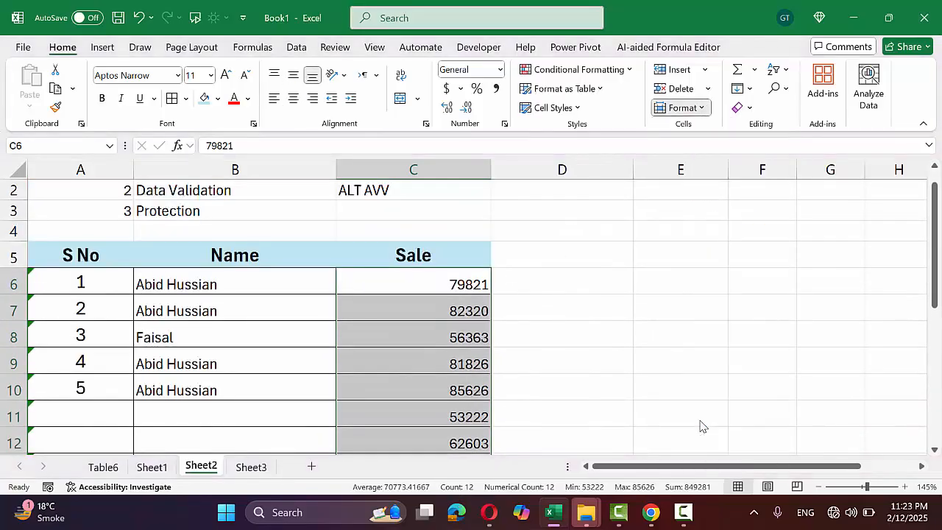
click(498, 192)
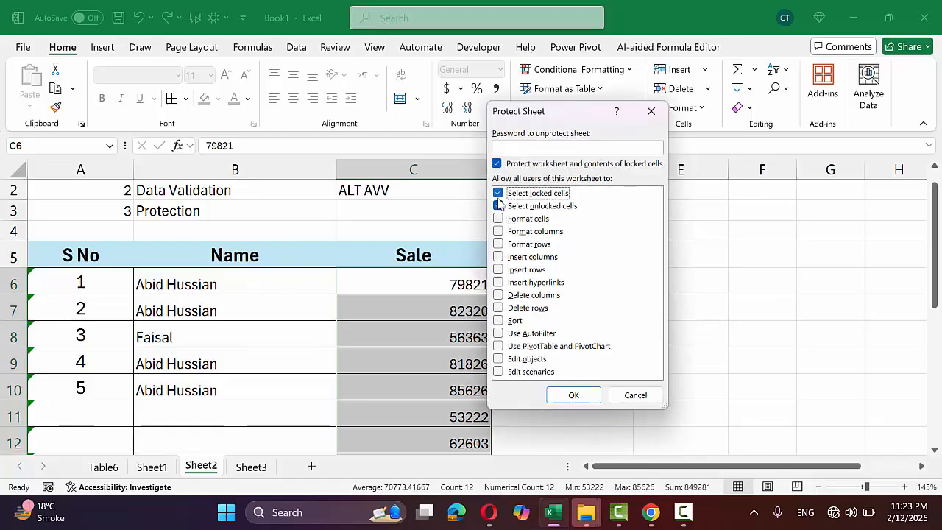
click(573, 395)
Test the protection by trying to edit the sale amount in C7, and dismiss the warning
click(464, 312)
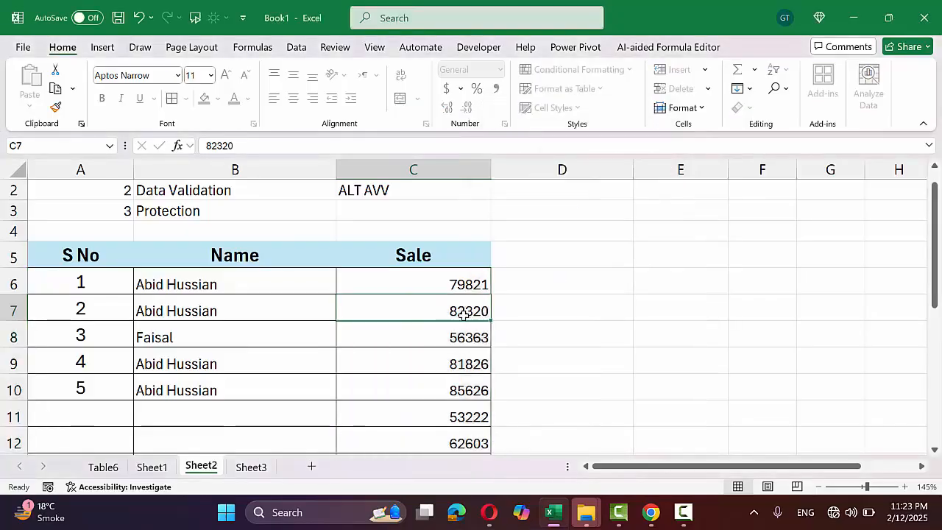
double_click(464, 312)
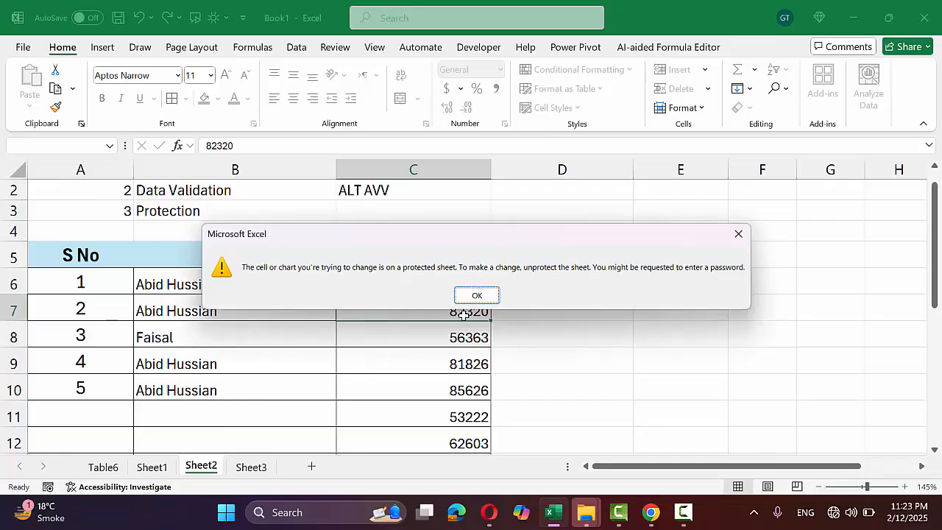
key(Return)
Choose the fifth listed name from the drop-down list in B7
key(Left)
key(alt+Down)
key(Down)
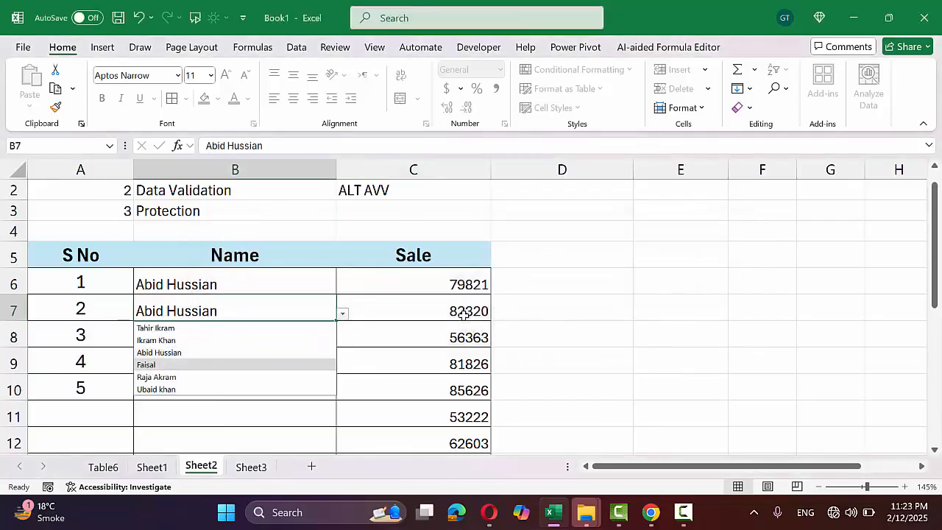
key(Down)
key(Return)
Test the unlocked cells beside the table by entering "d" in E7, "d" in E8 and "df" in E9
key(Left)
key(Down)
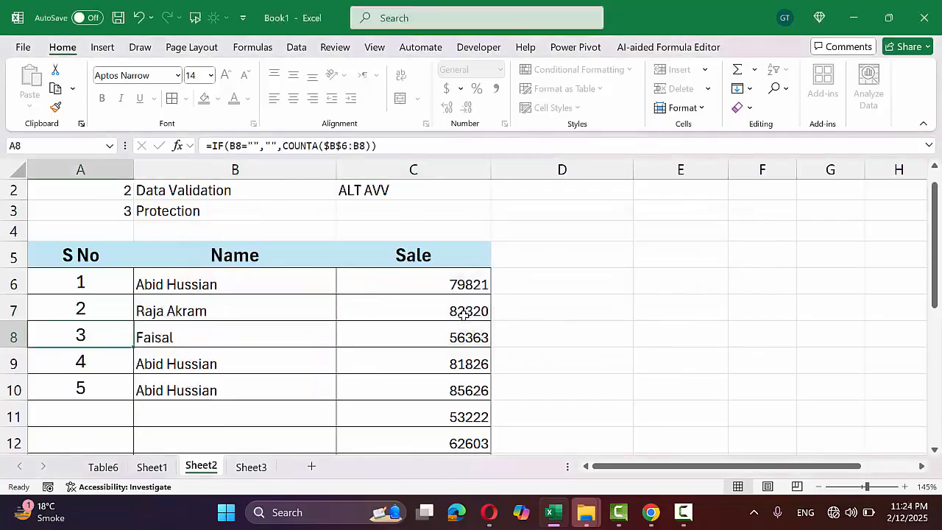
key(Down)
key(Down)
key(Down)
key(Right)
key(Right)
key(Up)
key(Up)
key(Up)
key(Right)
key(Right)
key(Up)
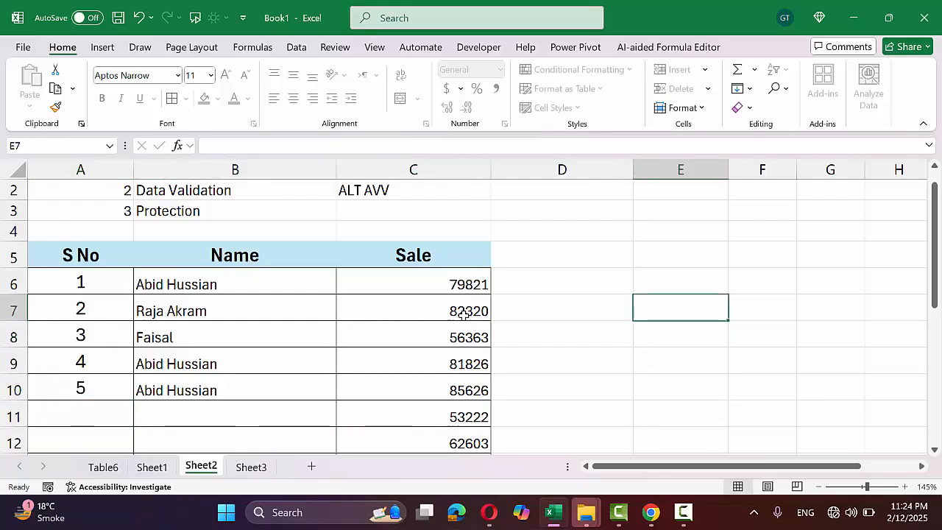
text(d)
key(Return)
text(d)
key(Return)
text(df)
key(Left)
Try to overwrite the locked sale amount in C9 with "d", and dismiss the warning
key(Left)
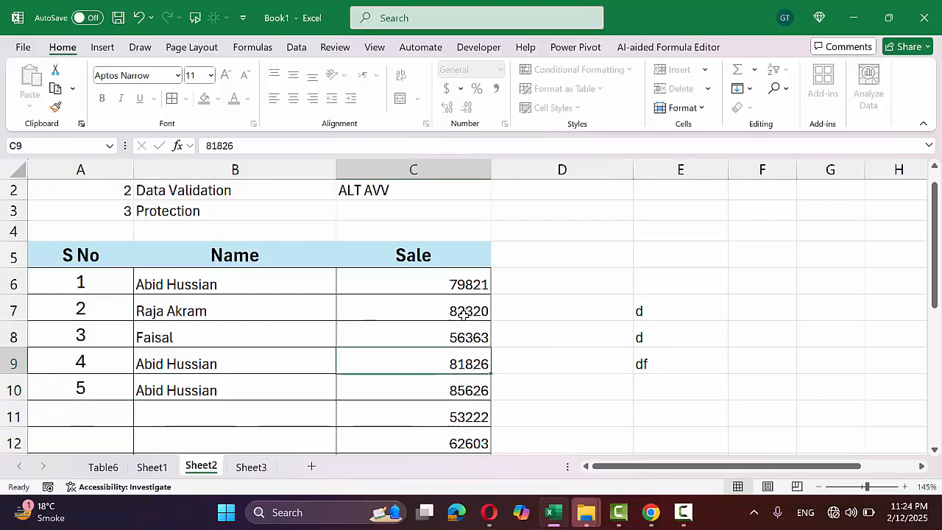
key(d)
key(Return)
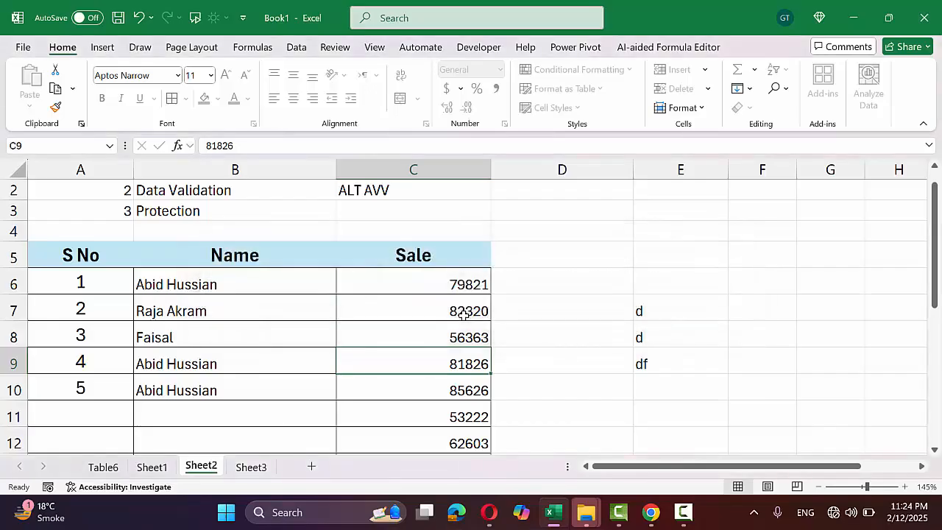
key(Up)
key(Up)
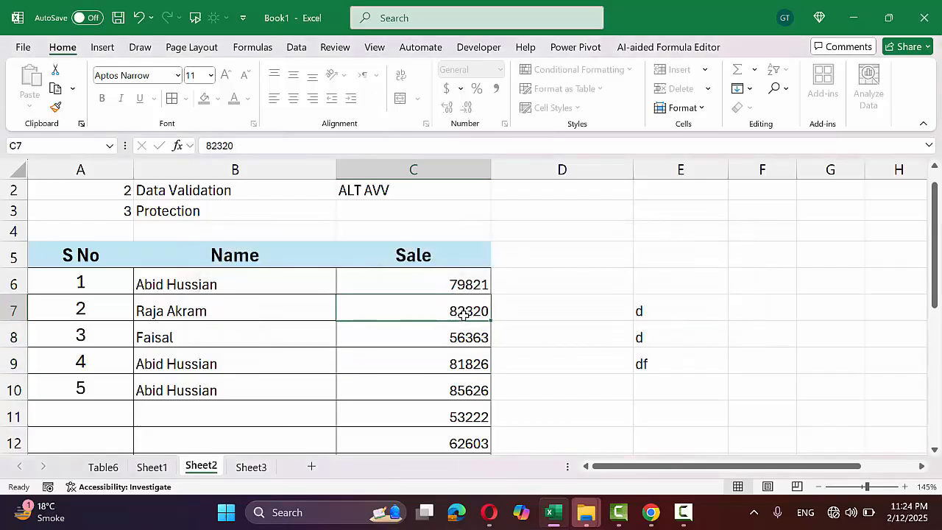
Select the locked sale amounts in the Sale column from C6 downward and look them over
drag(474, 284, 447, 390)
scroll(448, 394, up, 1)
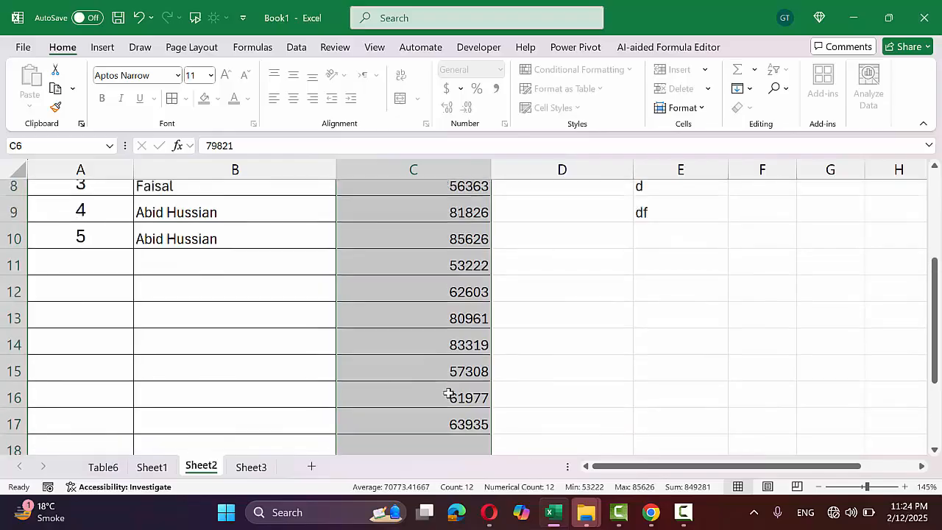
scroll(448, 394, up, 3)
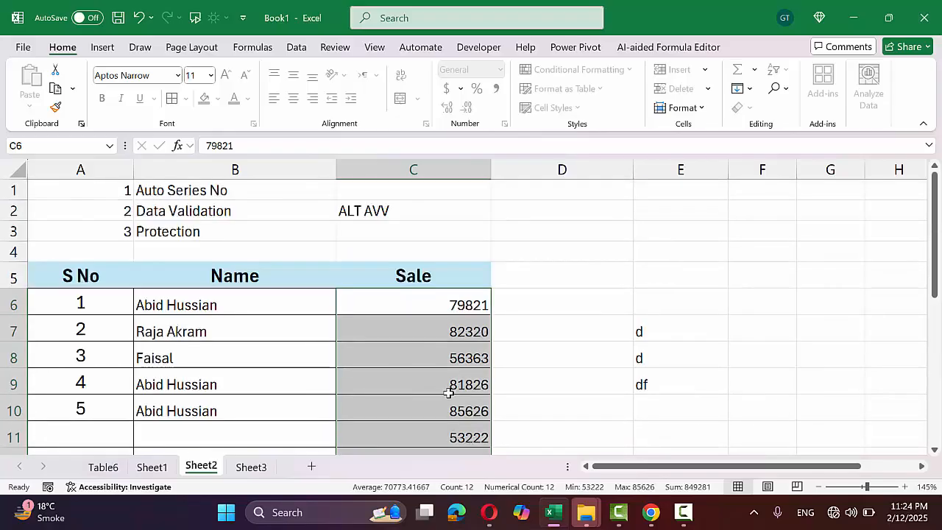